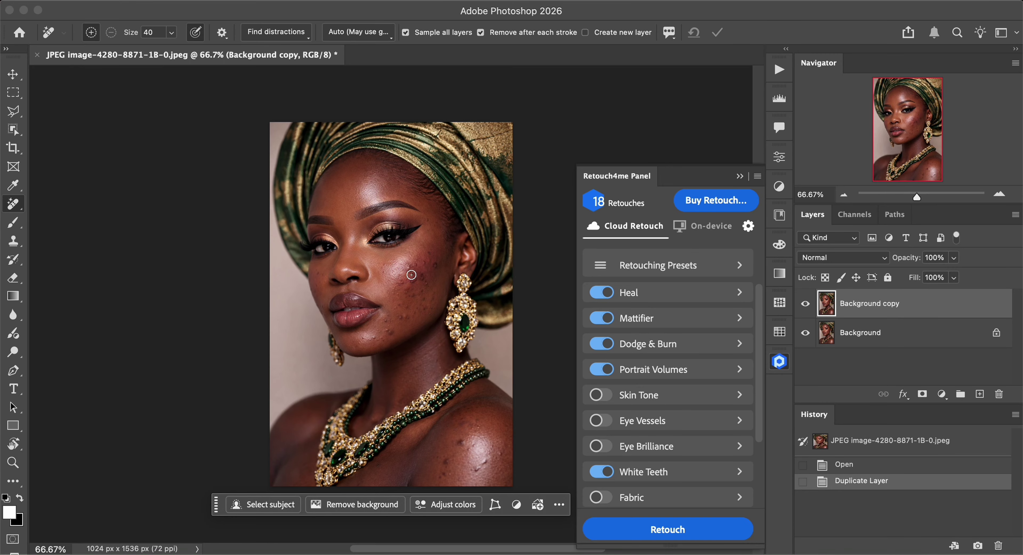
Enable Skin Tone and Eye Brilliance alongside the already active Retouch4me options and run the cloud retouch on the portrait
left_click(602, 395)
left_click(606, 447)
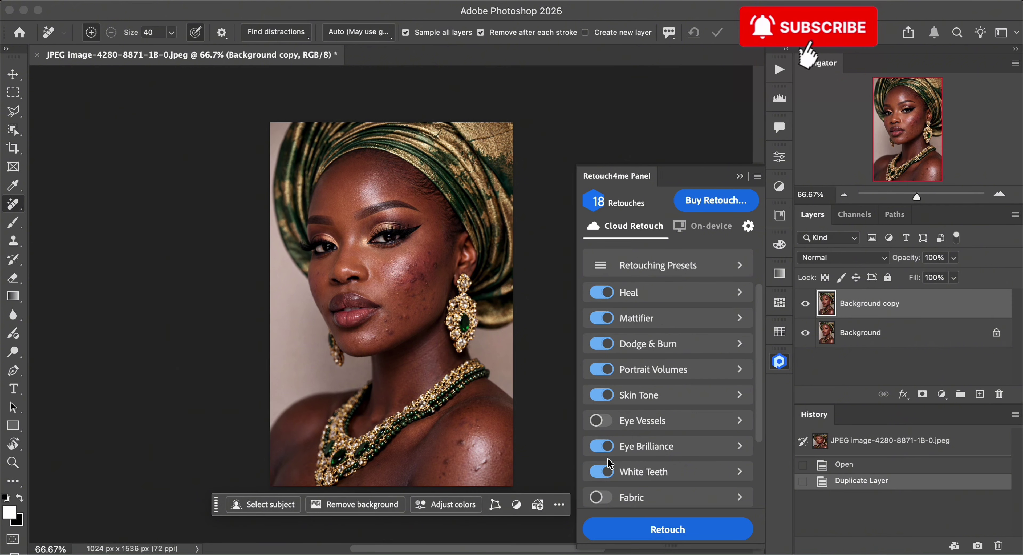
left_click(674, 535)
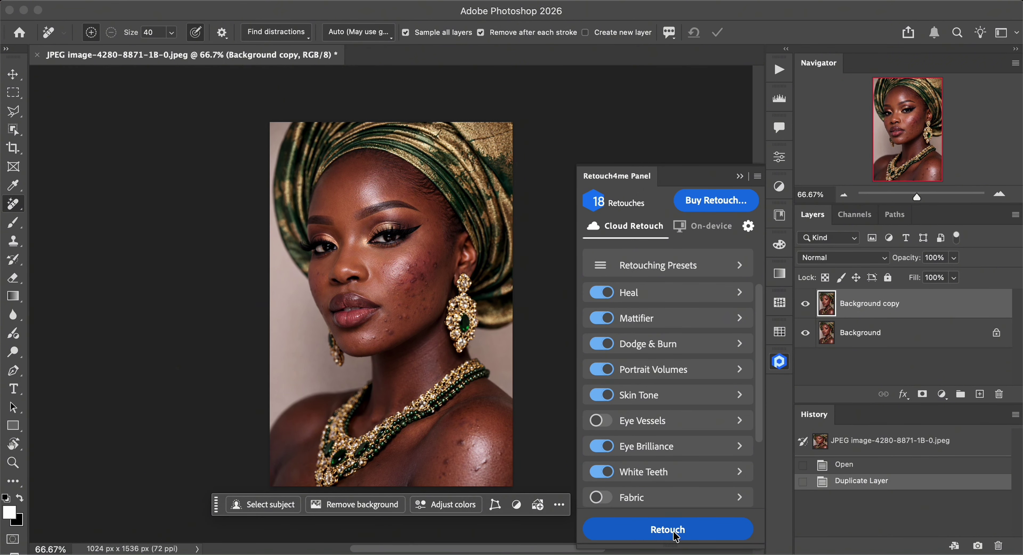
Compare the face at 300% with the Retouched group hidden and shown to examine the skin cleanup
key("super+equal")
key("super+equal")
key("super+equal")
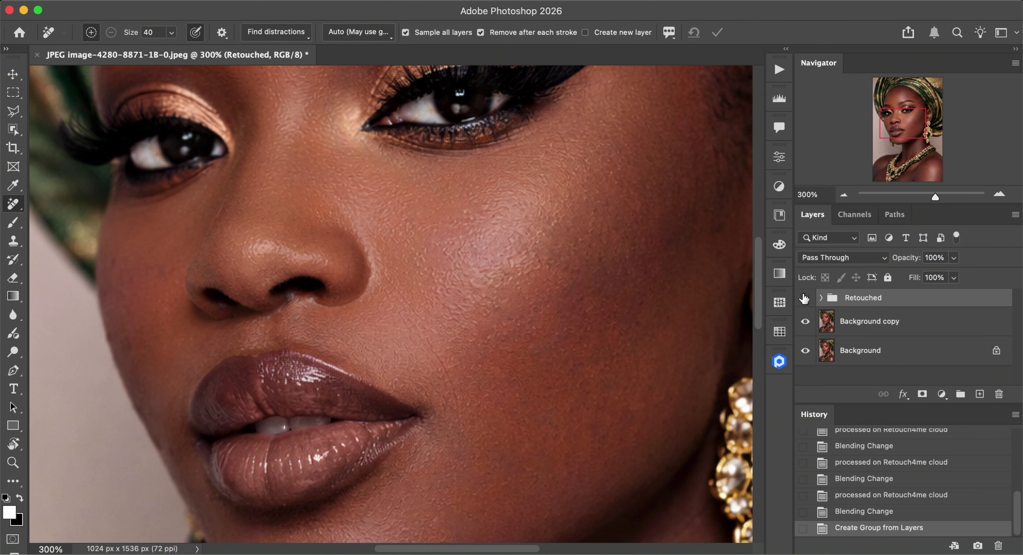
left_click(805, 298)
left_click(805, 298)
left_click(805, 298)
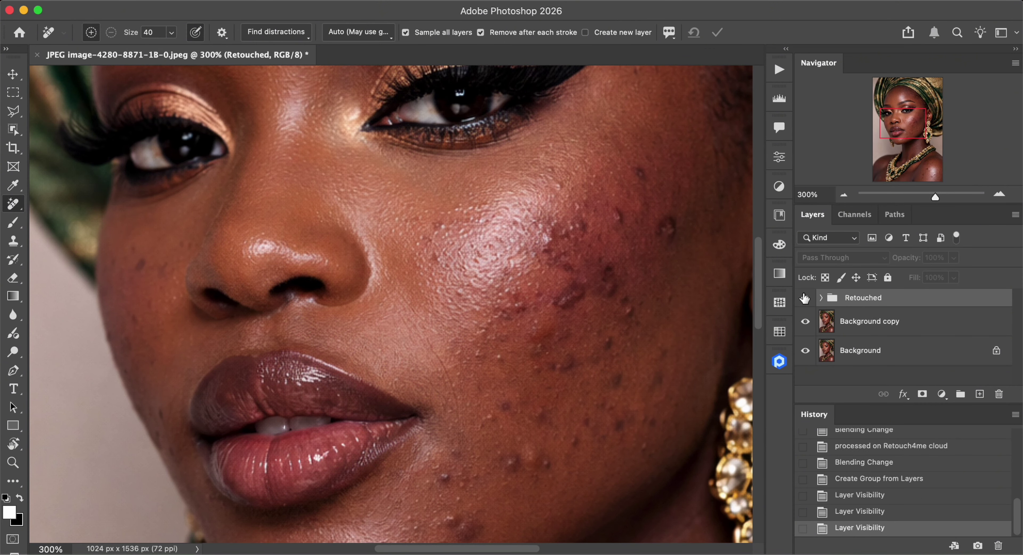
left_click(805, 298)
key("super+minus")
key("super+minus")
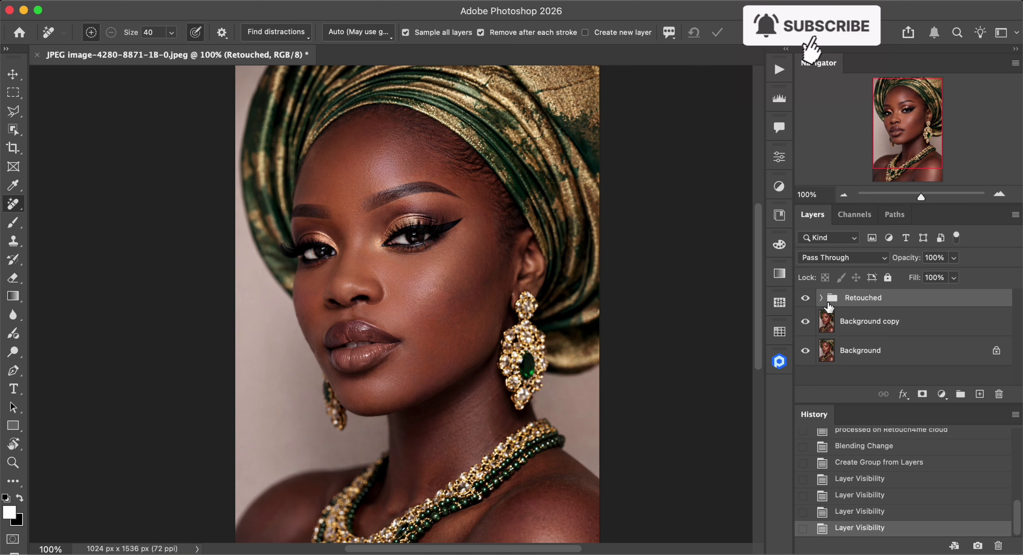
Expand the Retouched group, check the Eye Brilliance layer's effect and lower that layer's opacity
left_click(821, 299)
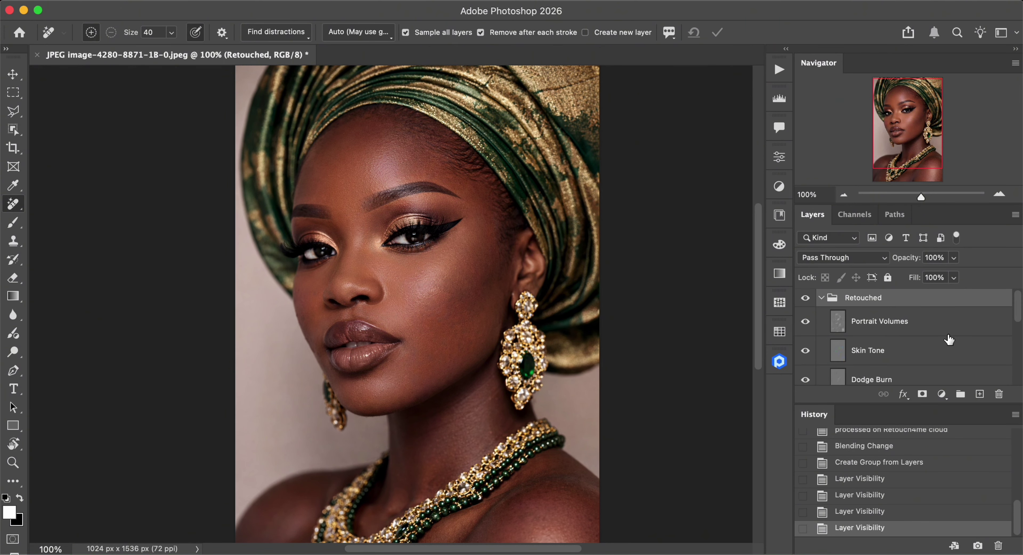
mouse_move(1013, 308)
left_mouse_down()
mouse_move(1018, 360)
mouse_move(1017, 352)
left_mouse_up()
left_click(805, 343)
left_click(805, 343)
left_click(880, 342)
left_click_drag(906, 257, 899, 257)
Check the White Teeth layer's effect by hiding and showing it, and set its opacity to 50%
left_click(900, 320)
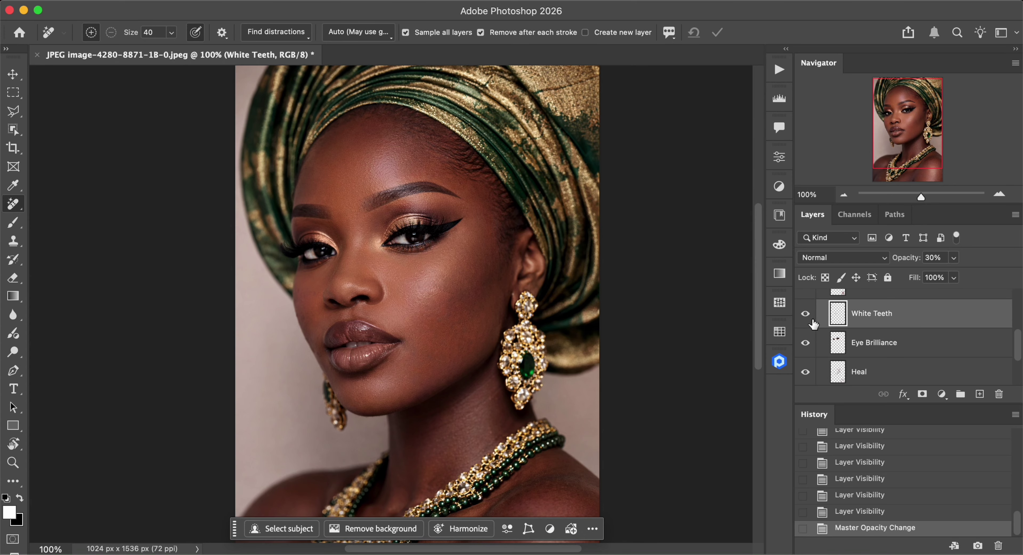
left_click(806, 317)
left_click(807, 316)
left_click(806, 314)
left_click(806, 314)
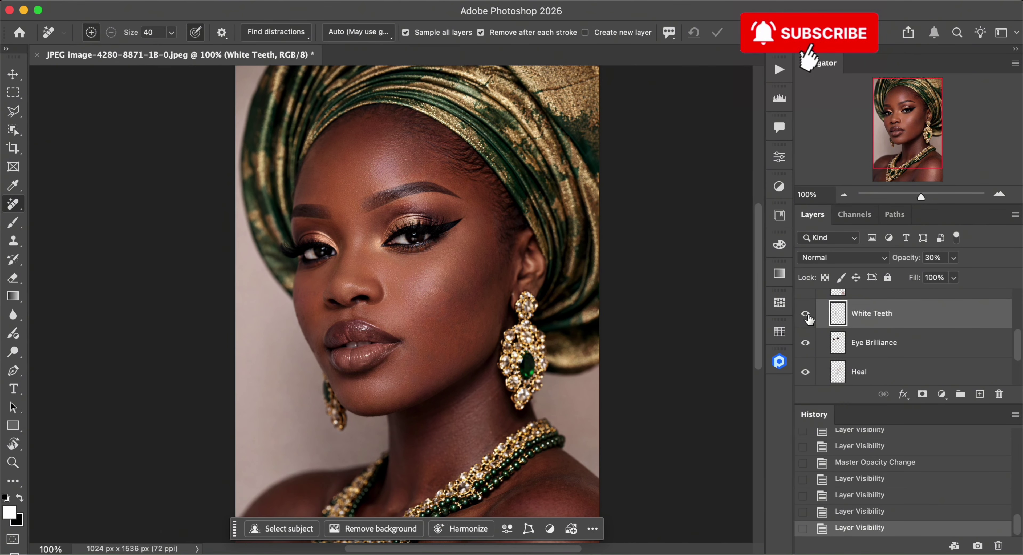
left_click(805, 313)
left_click(953, 278)
mouse_move(975, 280)
left_mouse_down()
mouse_move(1000, 277)
mouse_move(967, 279)
left_mouse_up()
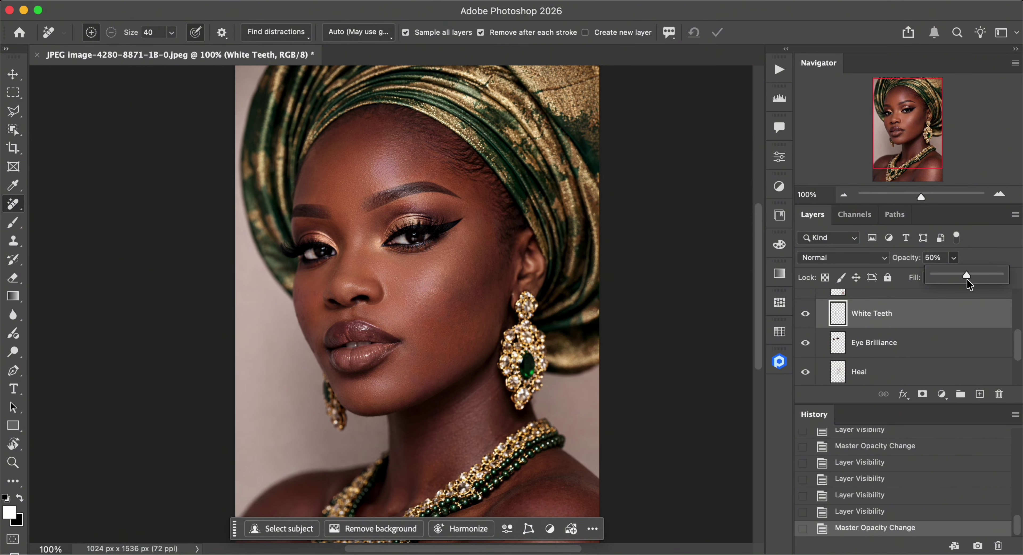
Compare the portrait with the Mattifier layer hidden and shown, and open its opacity setting
left_click(1018, 337)
scroll(1017, 337, "up", 2)
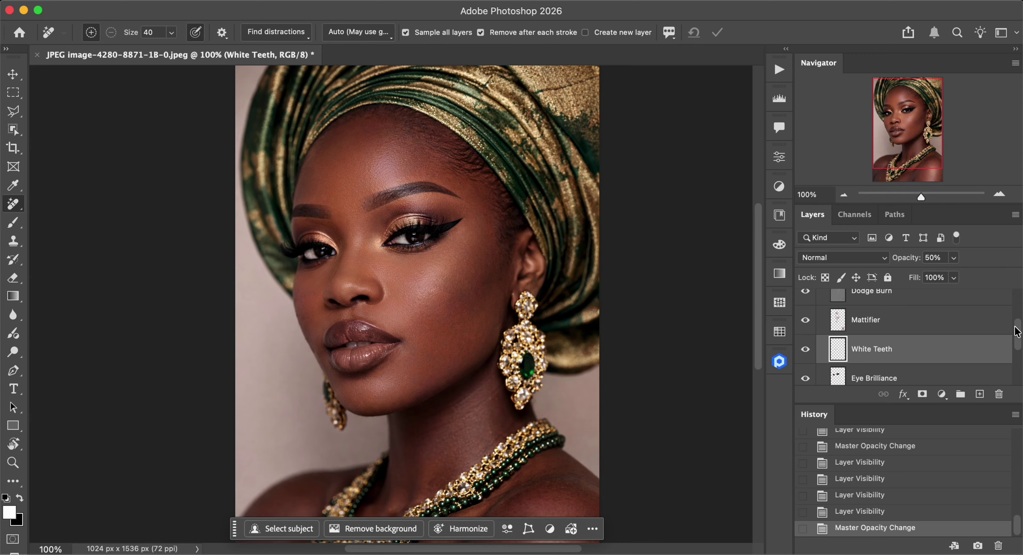
left_click(935, 327)
left_click(805, 320)
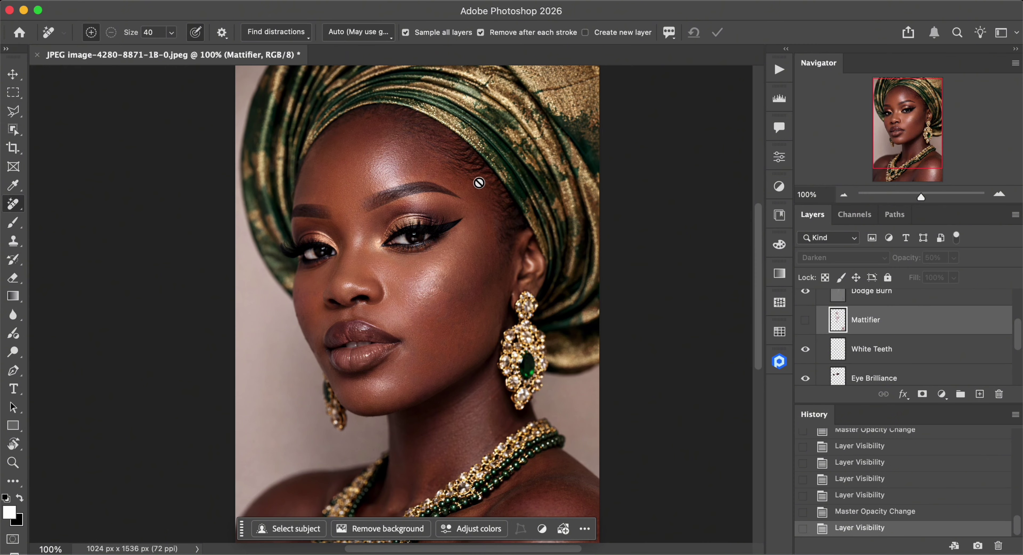
left_click(803, 331)
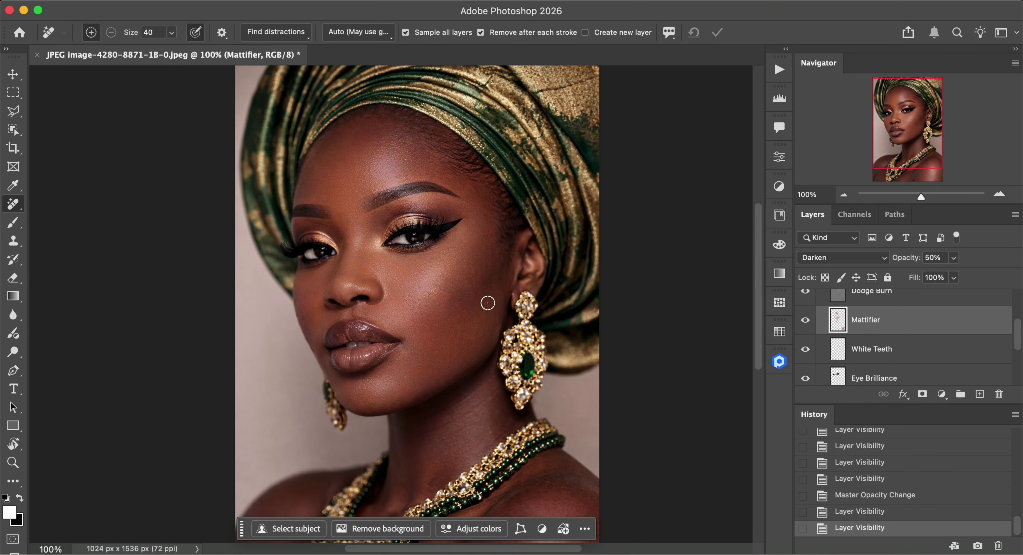
left_click(954, 258)
Compare the cheek with the Dodge Burn layer hidden and shown to examine how it evens the skin
scroll(905, 338, "up", 2)
left_click(871, 325)
left_click(805, 330)
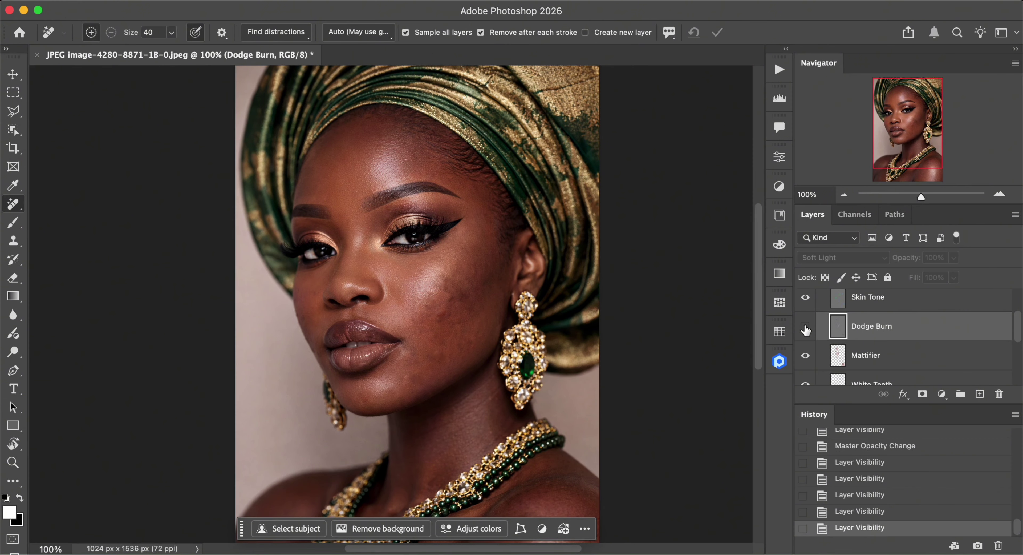
left_click(805, 330)
left_click(805, 330)
left_click(805, 331)
left_click(805, 331)
left_click(805, 331)
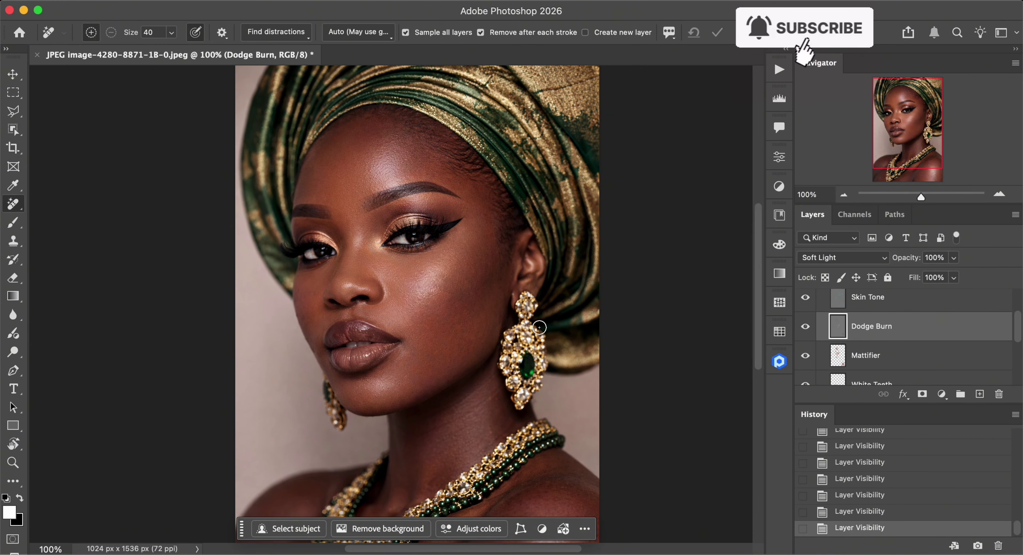
Set the Dodge Burn layer's opacity to 90% after rechecking its effect
scroll(806, 349, "up", 1)
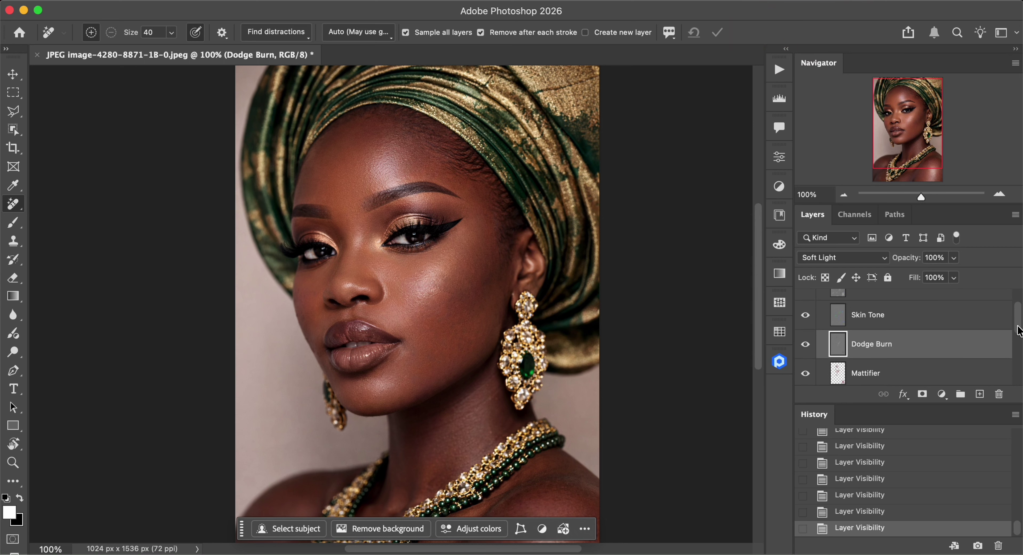
left_click(806, 347)
left_click(806, 344)
left_click(954, 258)
left_click_drag(958, 267, 952, 273)
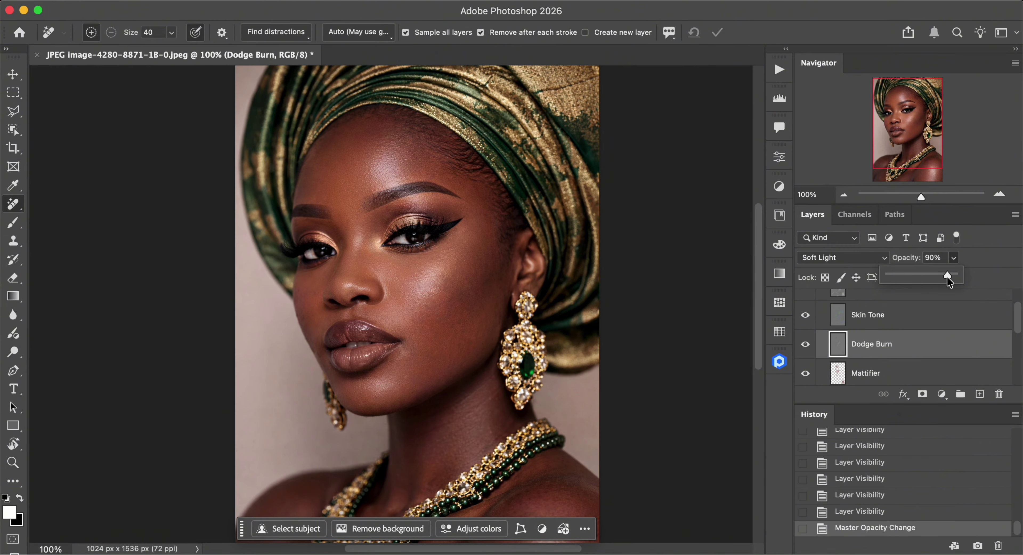
Compare the portrait with the Skin Tone layer hidden and shown, examining the face, lips, neck and shoulders
left_click(859, 317)
left_click(807, 316)
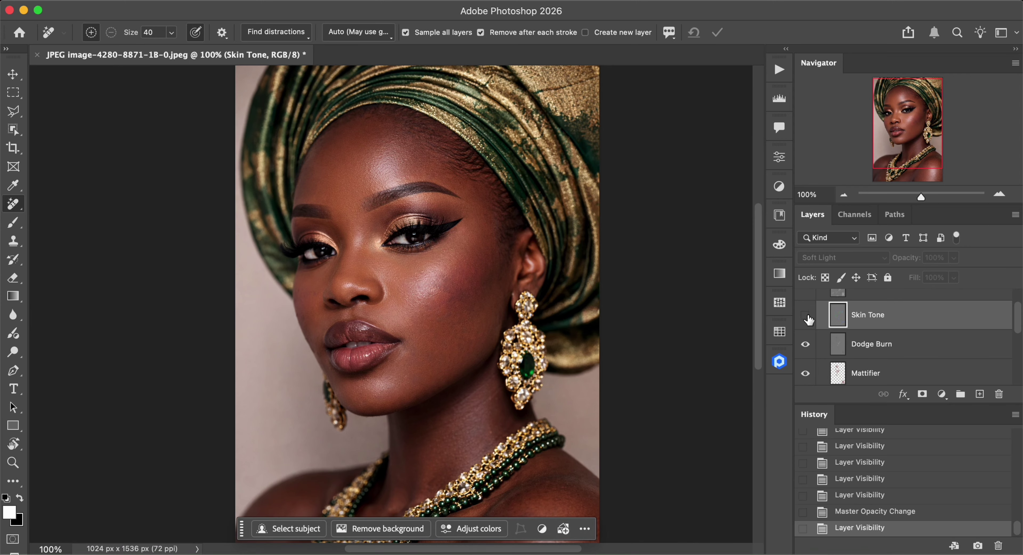
left_click(806, 317)
left_click(806, 316)
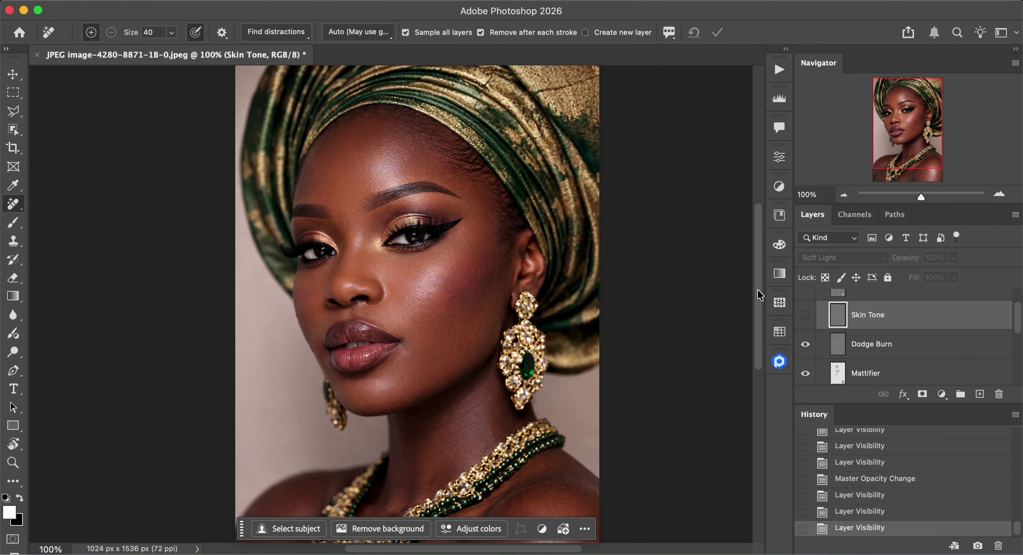
left_click_drag(757, 289, 757, 299)
left_click(806, 317)
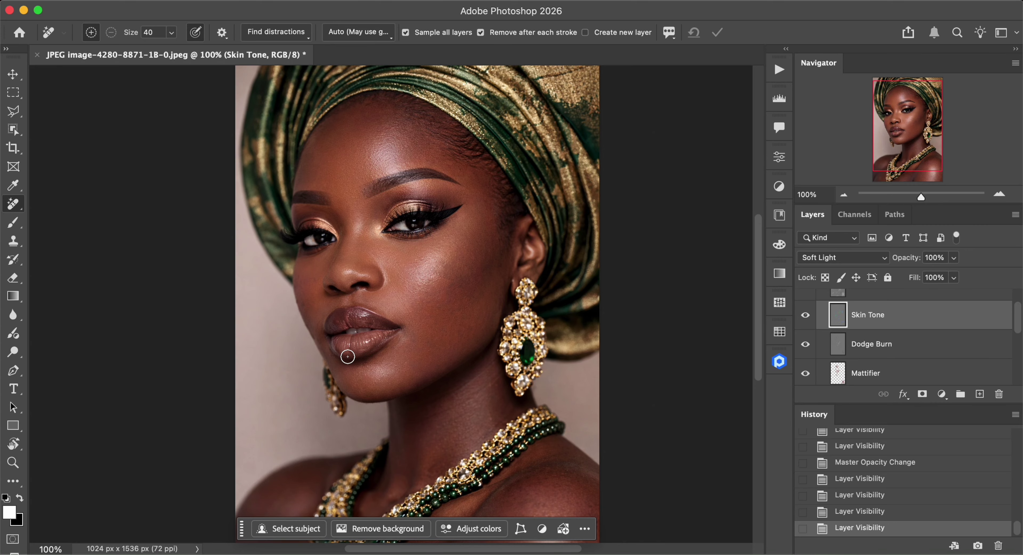
scroll(437, 351, "down", 8)
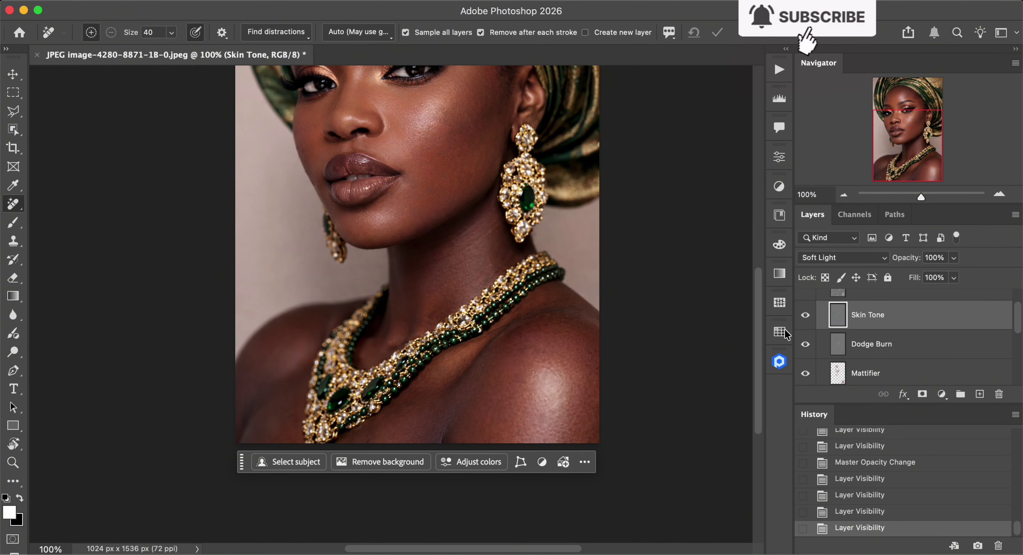
left_click_drag(759, 328, 760, 308)
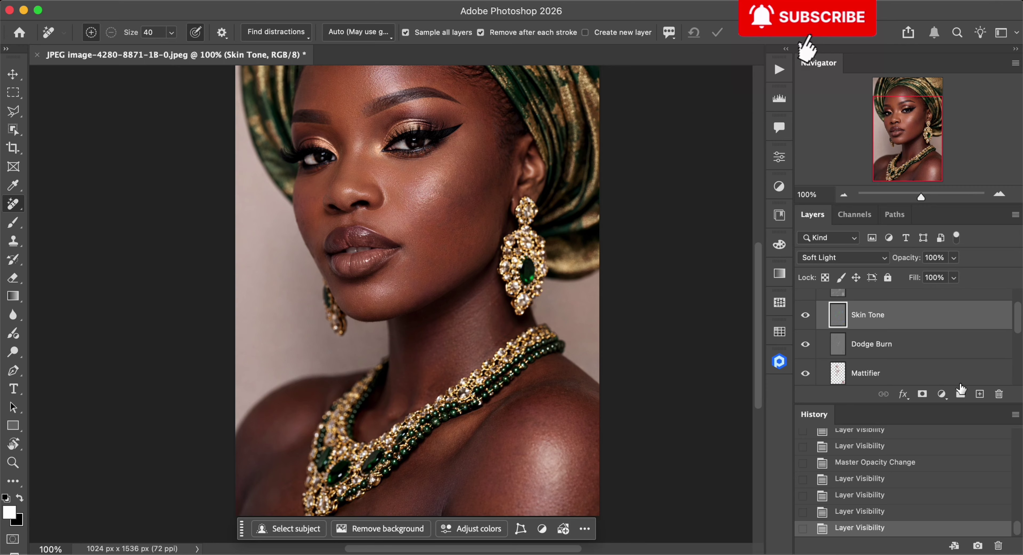
Add a layer mask to the Skin Tone layer and paint black over the lips with a 70 px soft brush
left_click(922, 394)
key("x")
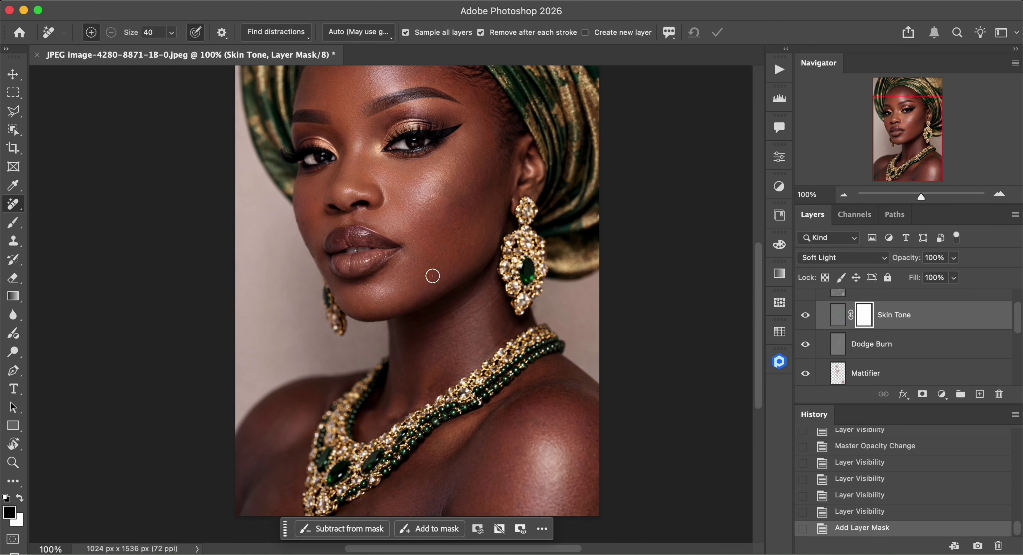
left_click(13, 222)
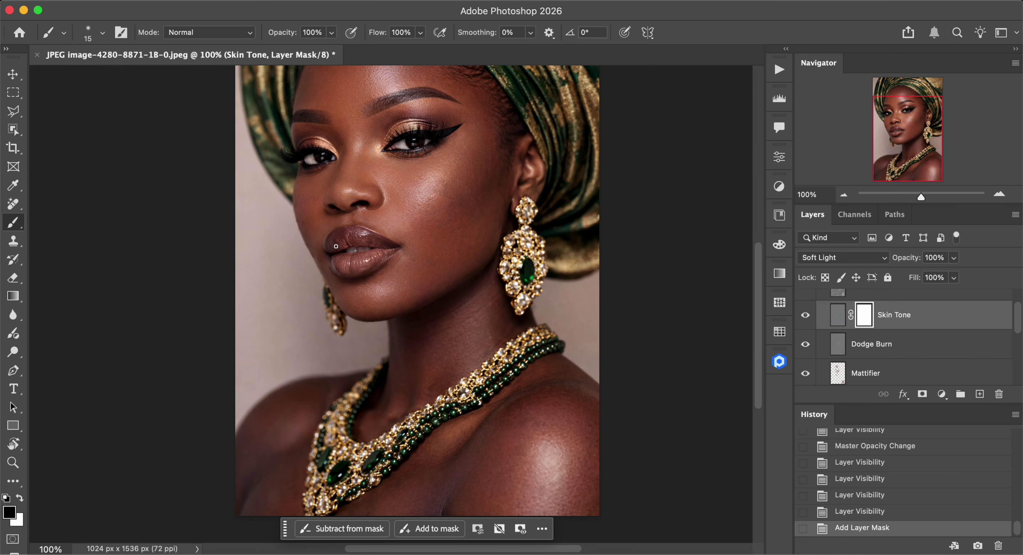
key("bracketright")
key("bracketright")
key("bracketright")
key("bracketright")
key("bracketright")
key("bracketright")
mouse_move(375, 257)
left_mouse_down()
mouse_move(341, 256)
mouse_move(358, 235)
mouse_move(380, 251)
mouse_move(348, 259)
left_mouse_up()
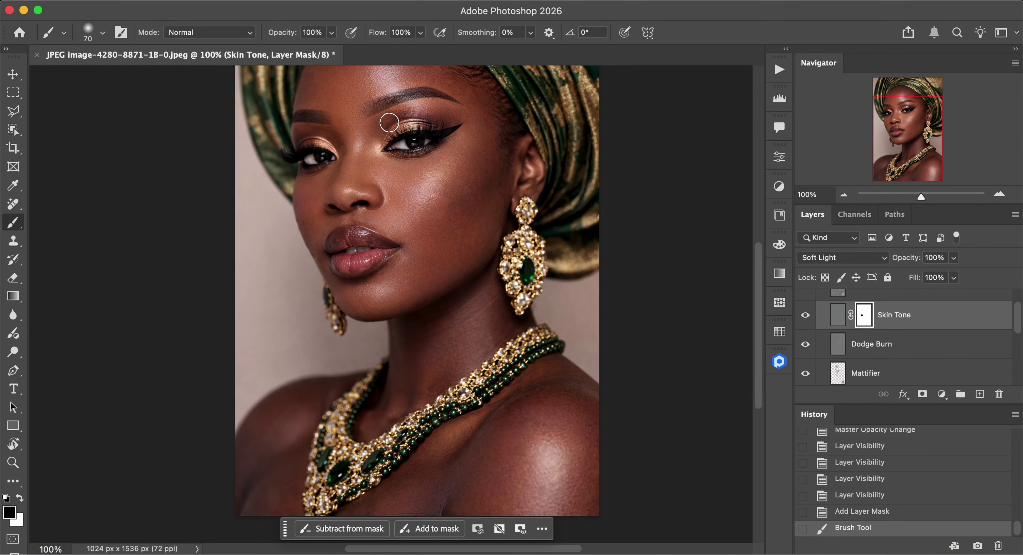
Mask the Skin Tone effect off the eye makeup nearest the earring, using a 45 px brush for the eyeliner tip
mouse_move(389, 123)
left_mouse_down()
mouse_move(399, 141)
mouse_move(438, 135)
left_mouse_up()
key("bracketleft")
key("bracketleft")
key("bracketleft")
key("bracketleft")
key("bracketleft")
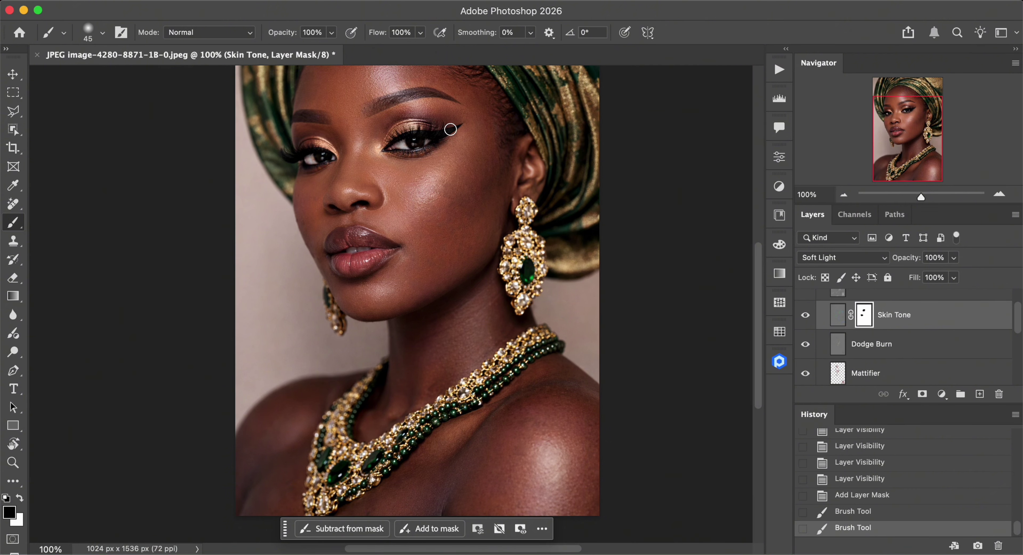
left_click(451, 129)
Mask the Skin Tone effect off the eyebrow with a 40 px brush, and off the other eye with a larger one
key("bracketleft")
left_click_drag(454, 100, 399, 97)
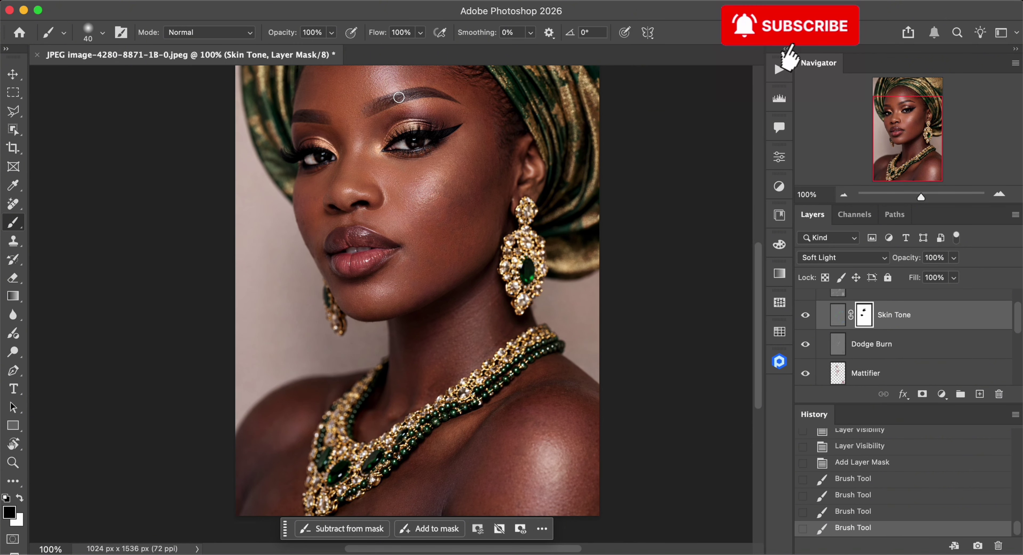
key("bracketright")
mouse_move(308, 121)
left_mouse_down()
mouse_move(322, 118)
mouse_move(298, 114)
mouse_move(315, 151)
mouse_move(330, 158)
left_mouse_up()
key("bracketright")
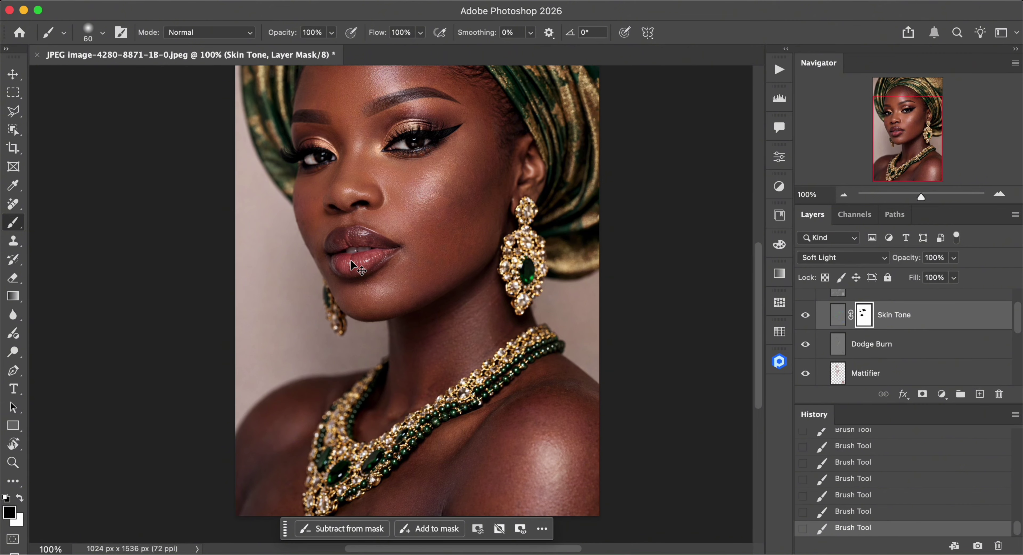
Target the Skin Tone layer itself instead of its mask and set its opacity to 71%
key("super+minus")
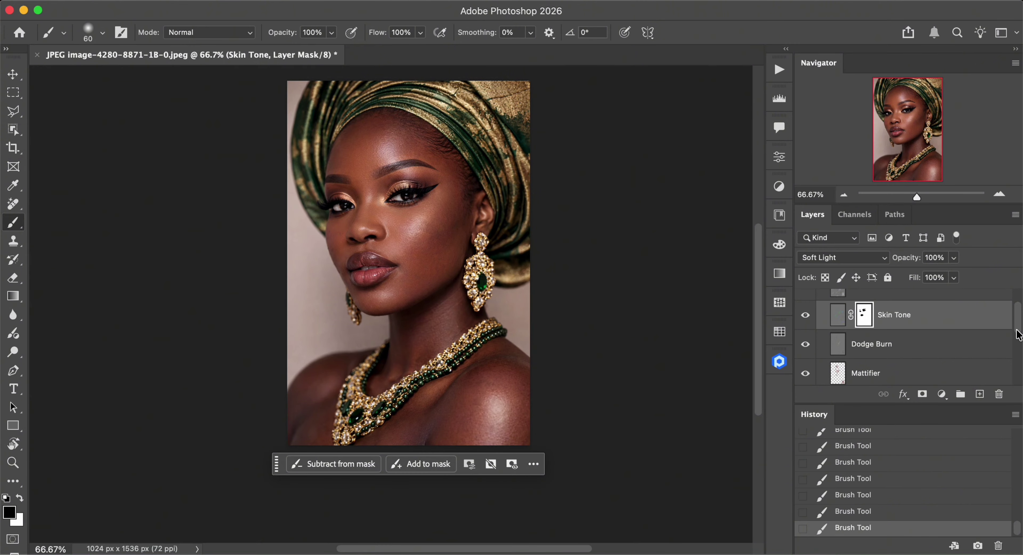
scroll(1017, 329, "up", 2)
scroll(1017, 326, "up", 1)
left_click(838, 350)
left_click(954, 257)
left_click_drag(957, 274, 935, 275)
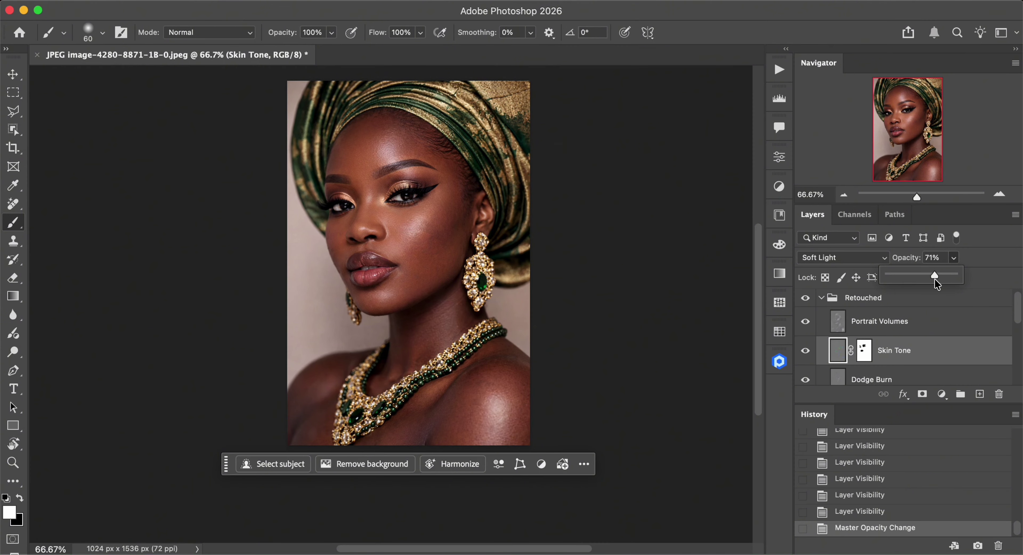
Compare the portrait with the Portrait Volumes layer repeatedly hidden and shown to examine its highlights and shadows
left_click(927, 328)
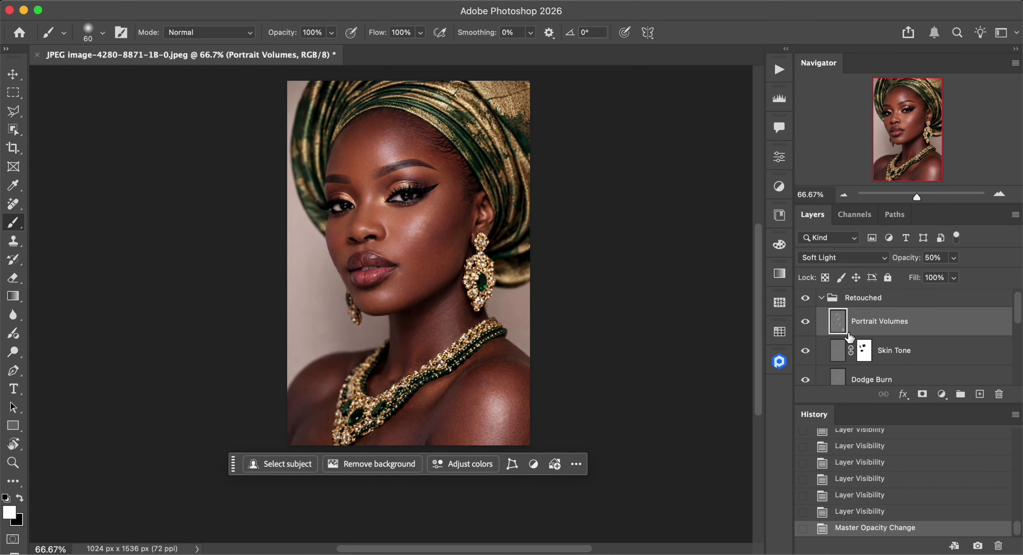
left_click(809, 325)
left_click(808, 325)
left_click(808, 324)
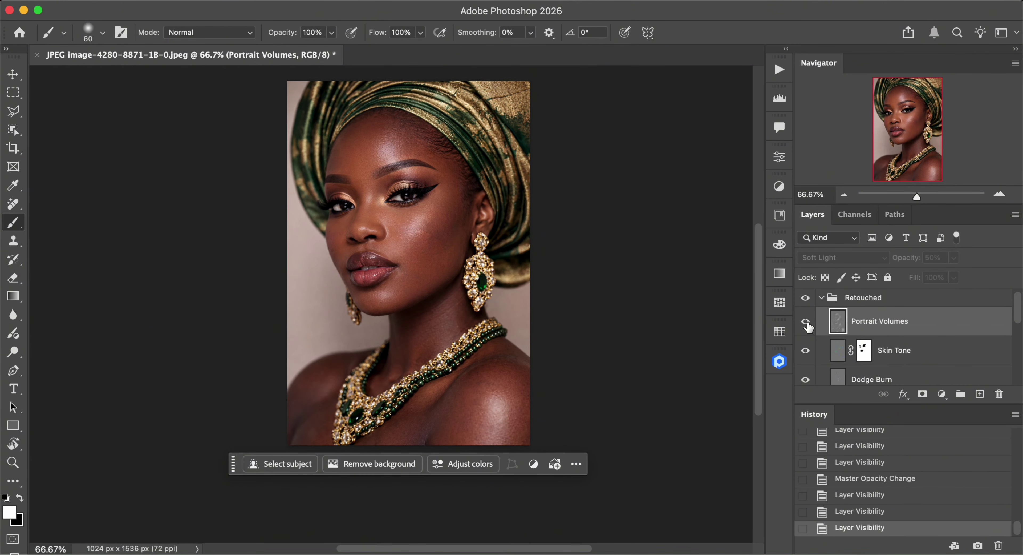
left_click(806, 321)
left_click(805, 321)
left_click(805, 321)
left_click(805, 321)
left_click(806, 321)
left_click(805, 321)
left_click(806, 323)
left_click(806, 323)
left_click(806, 322)
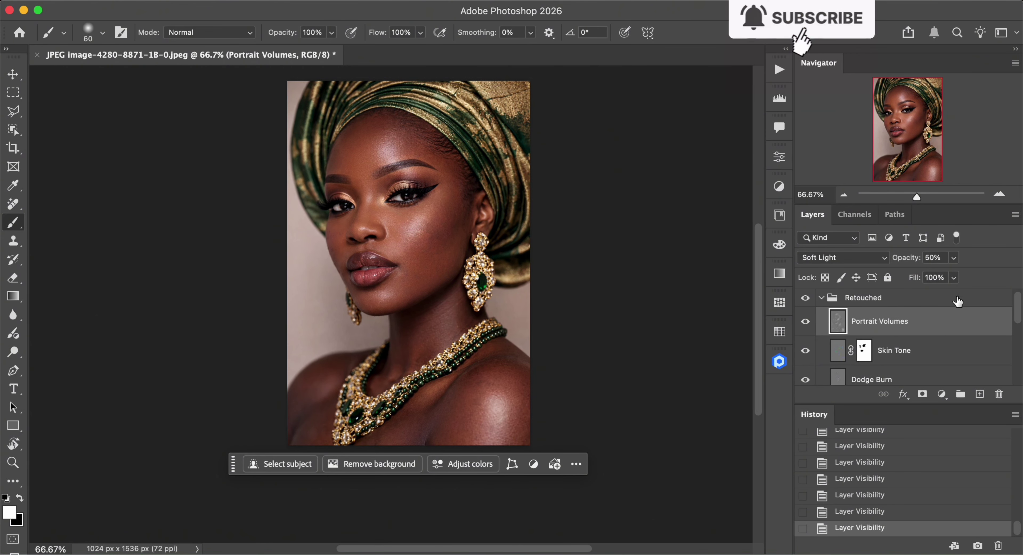
Fine-tune the Portrait Volumes layer's opacity and collapse the Retouched group
left_click(953, 277)
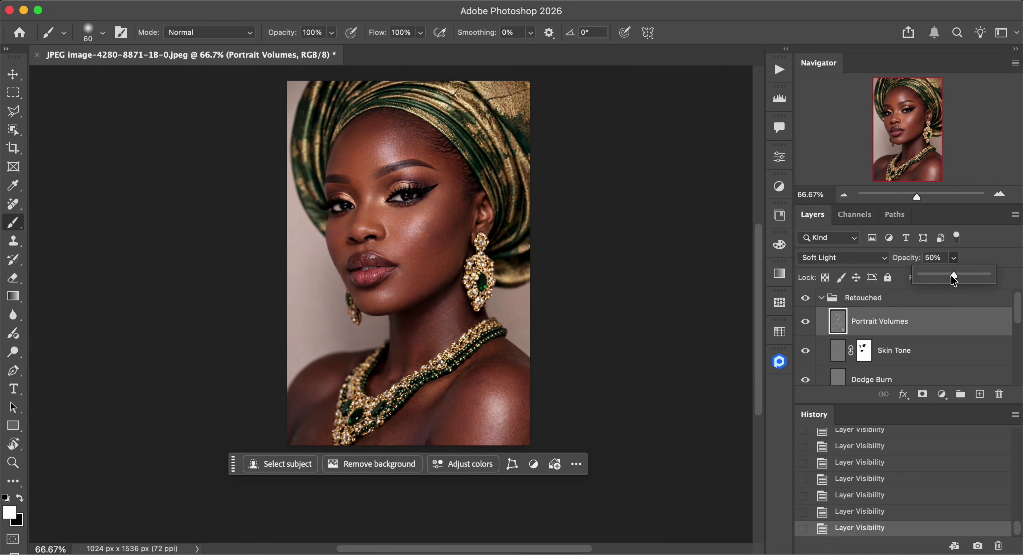
left_click_drag(951, 276, 949, 278)
left_click(821, 298)
Compare the whole portrait before and after retouching by hiding and showing the Retouched group
left_click(805, 298)
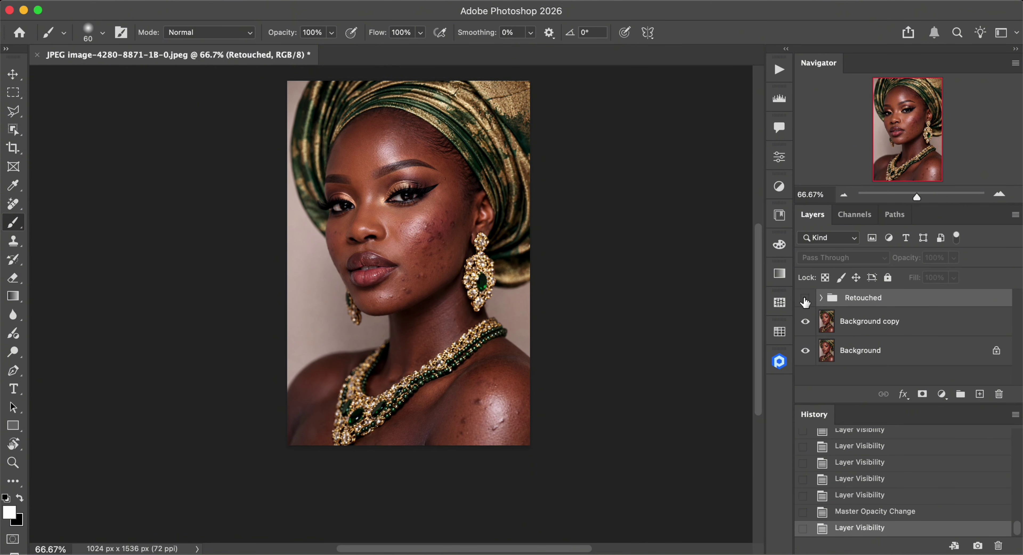
left_click(805, 299)
left_click(805, 299)
left_click(804, 298)
scroll(473, 301, "up", 2)
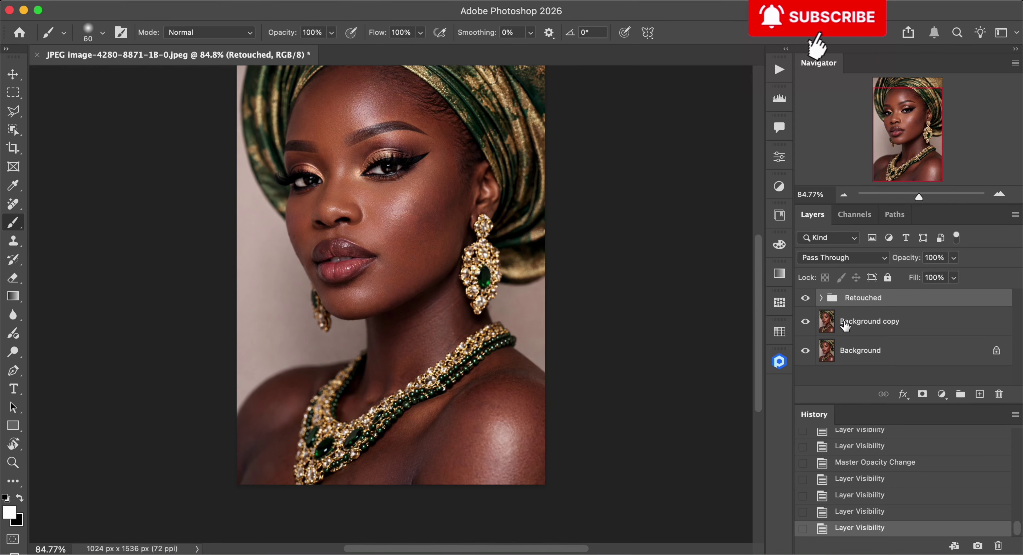
Stamp all visible layers onto a new layer above the Retouched group and start a Camera Raw Filter on it
key("super+alt+shift+e")
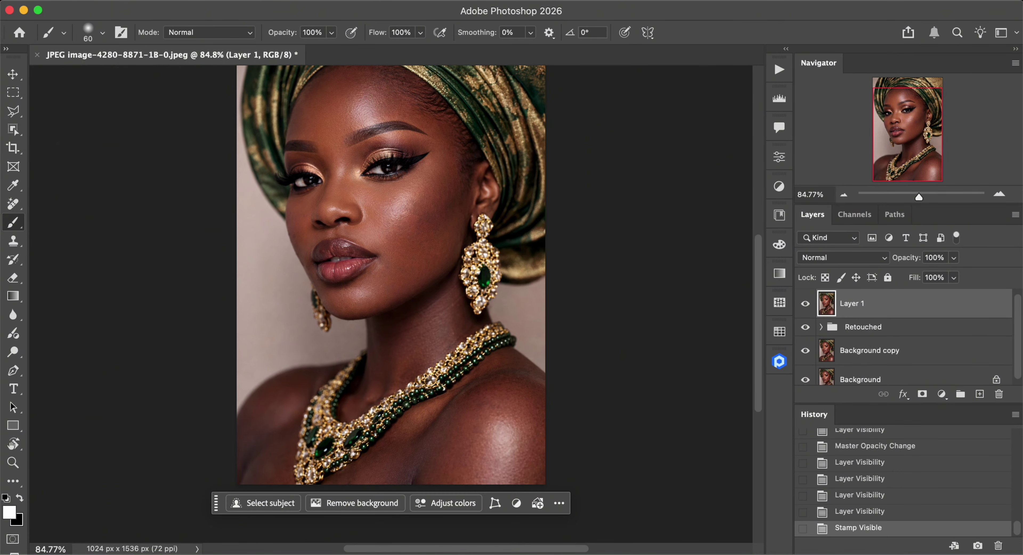
left_click(349, 0)
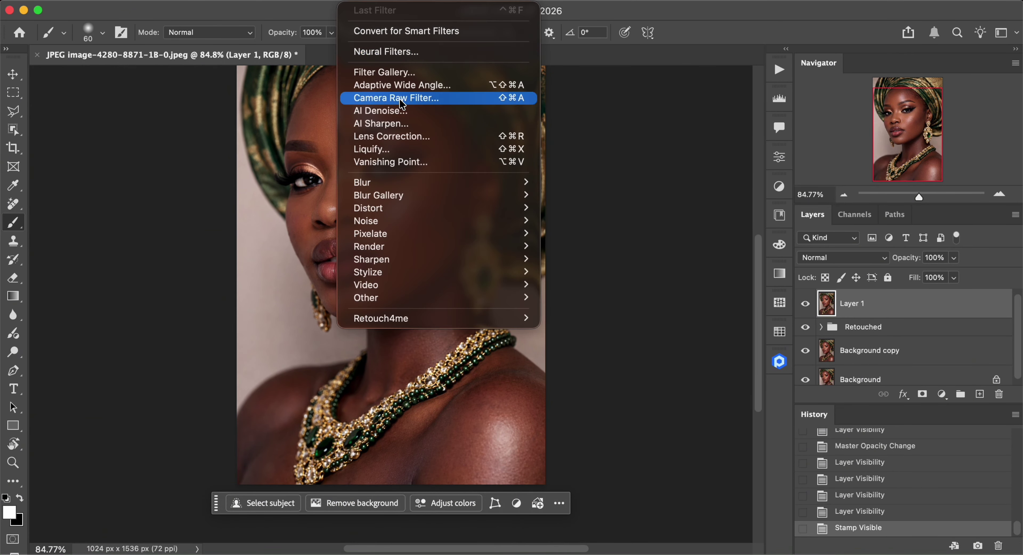
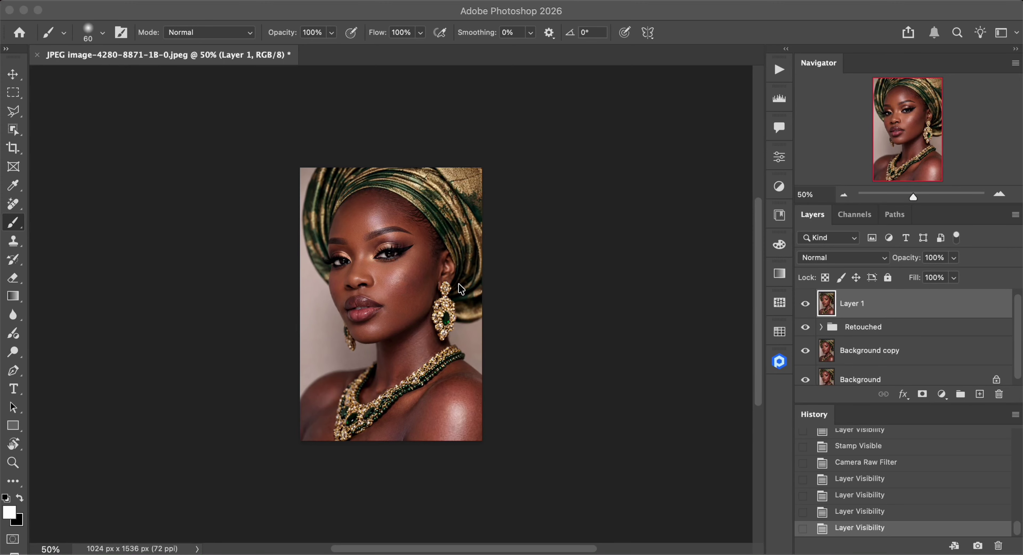
Group Layer 1, the Retouched group and the Background copy together above the Background layer
scroll(602, 294, "up", 3)
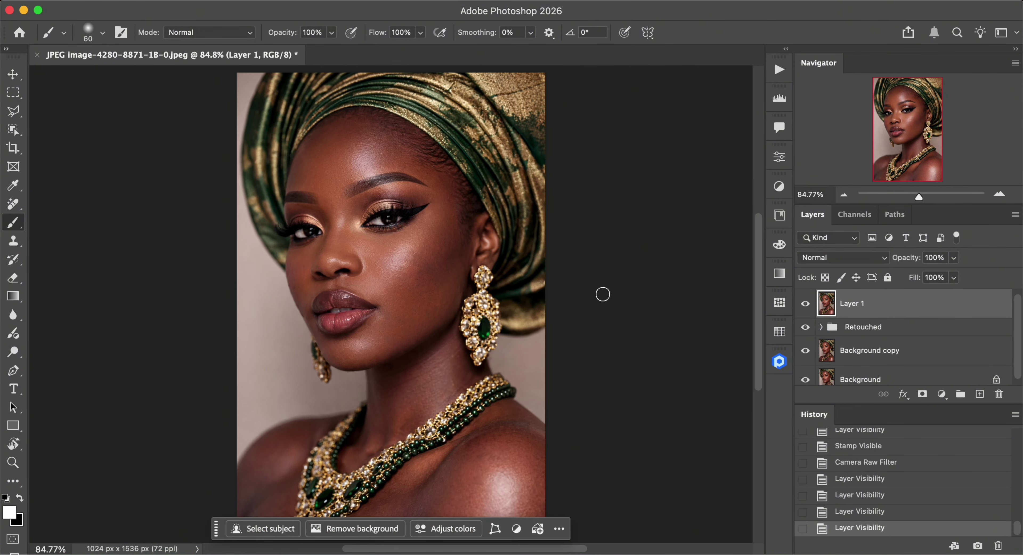
scroll(1017, 322, "down", 1)
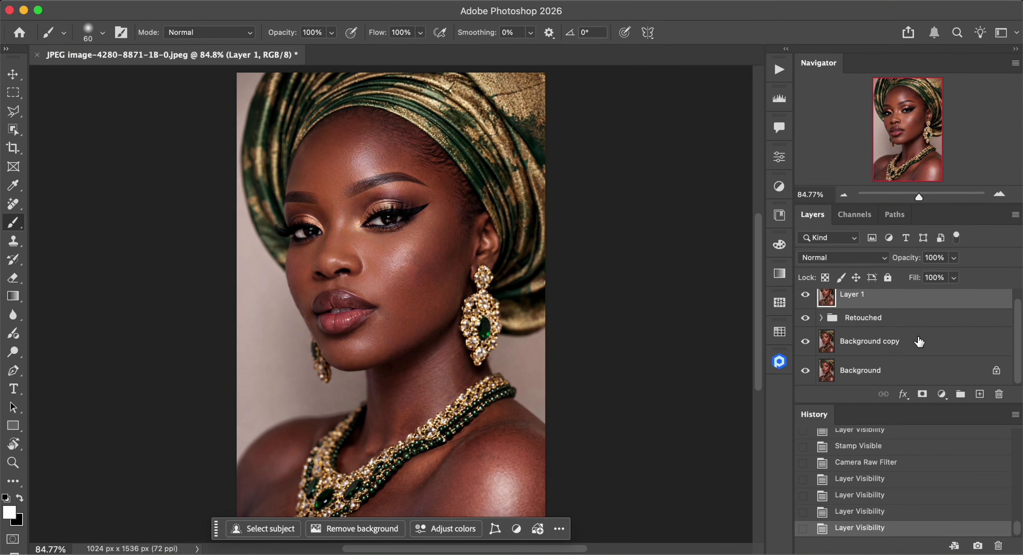
left_click(916, 344, "shift")
key("super+g")
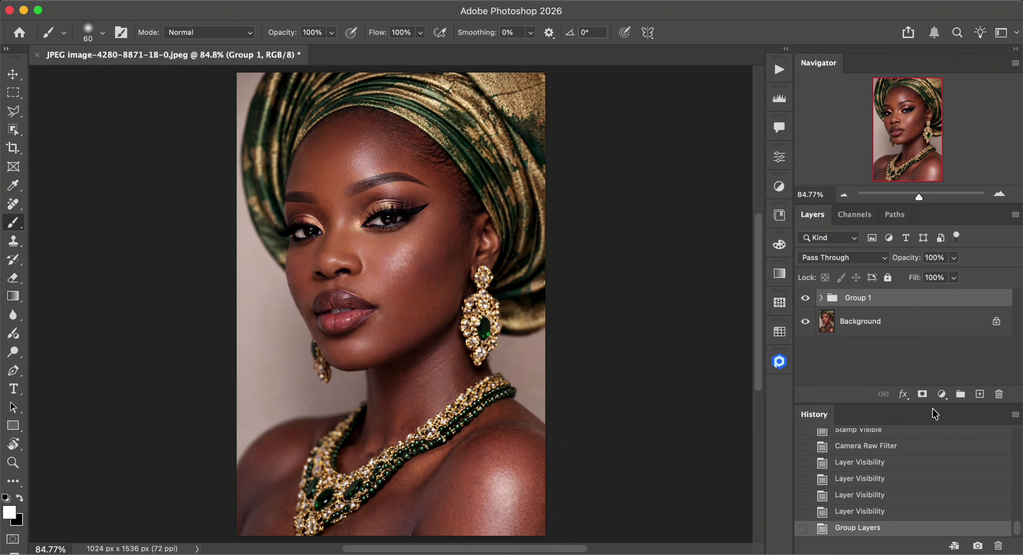
Add a Hue/Saturation adjustment layer above the group and set its saturation to +6
left_click(941, 395)
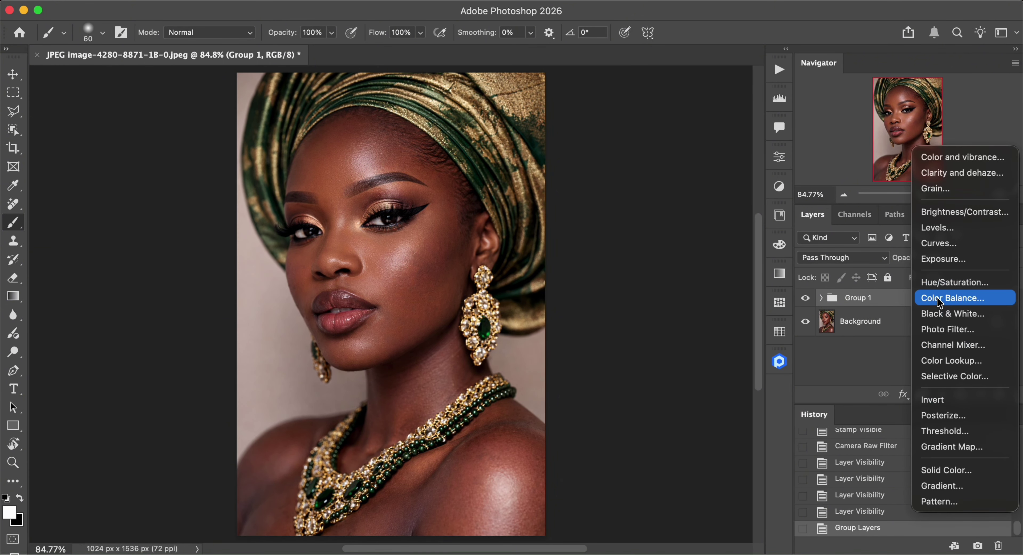
left_click(939, 282)
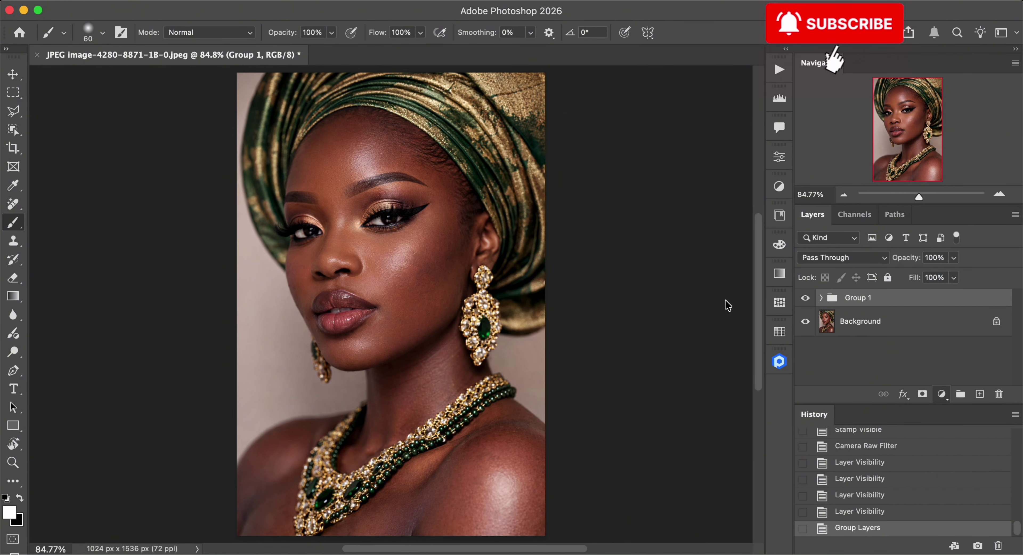
left_click_drag(648, 293, 654, 293)
Add a Color Balance adjustment, shift its shadows slightly toward red, and set its highlights to Cyan–Red +2, Magenta–Green -3 and Yellow–Blue -3
left_click(941, 395)
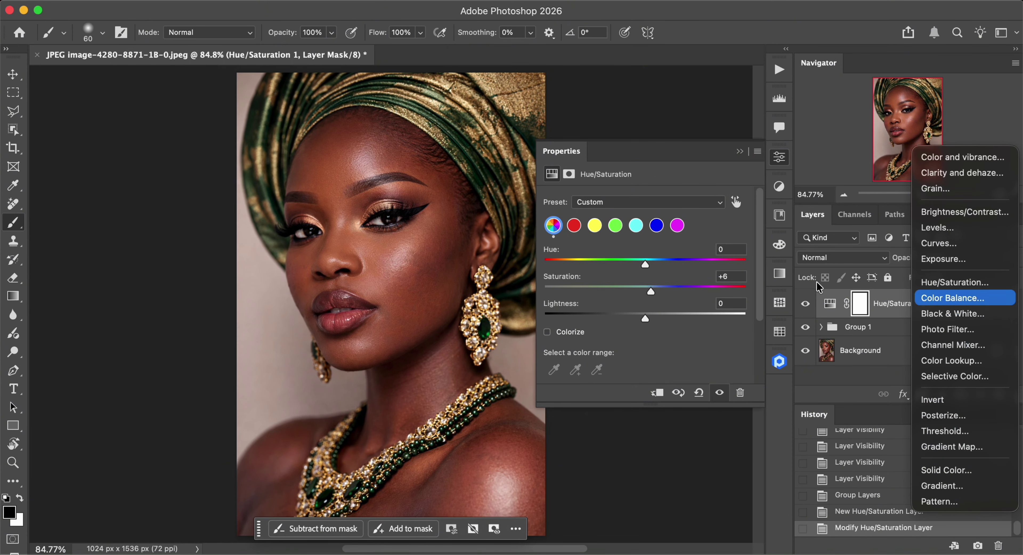
left_click(952, 298)
left_click(620, 199)
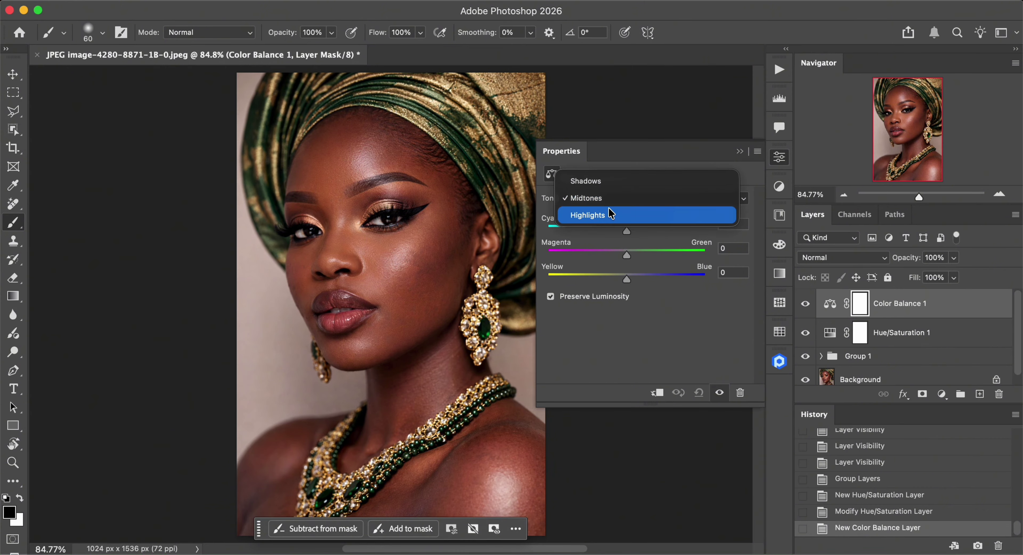
left_click(601, 183)
left_click_drag(627, 231, 631, 231)
left_click(620, 198)
left_click(603, 228)
left_click_drag(627, 230, 630, 231)
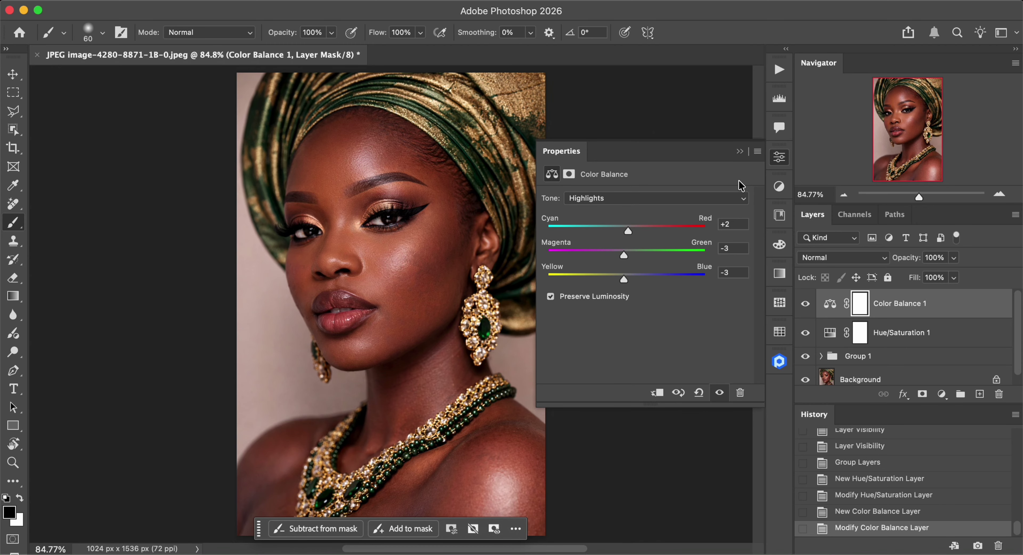
left_click(739, 151)
Compare the portrait's colors with the Color Balance adjustment repeatedly hidden and shown
left_click(805, 304)
left_click(805, 304)
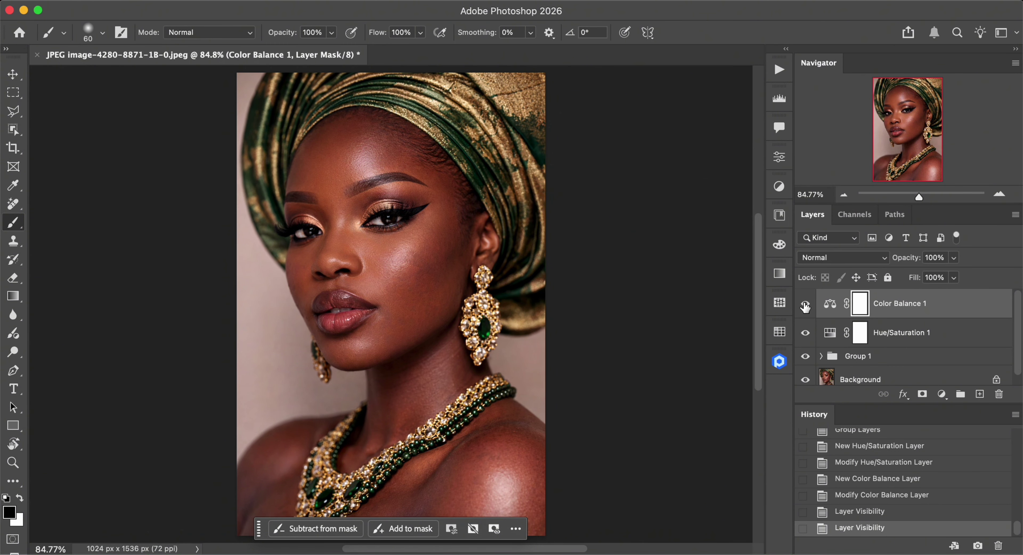
left_click(805, 304)
left_click(806, 305)
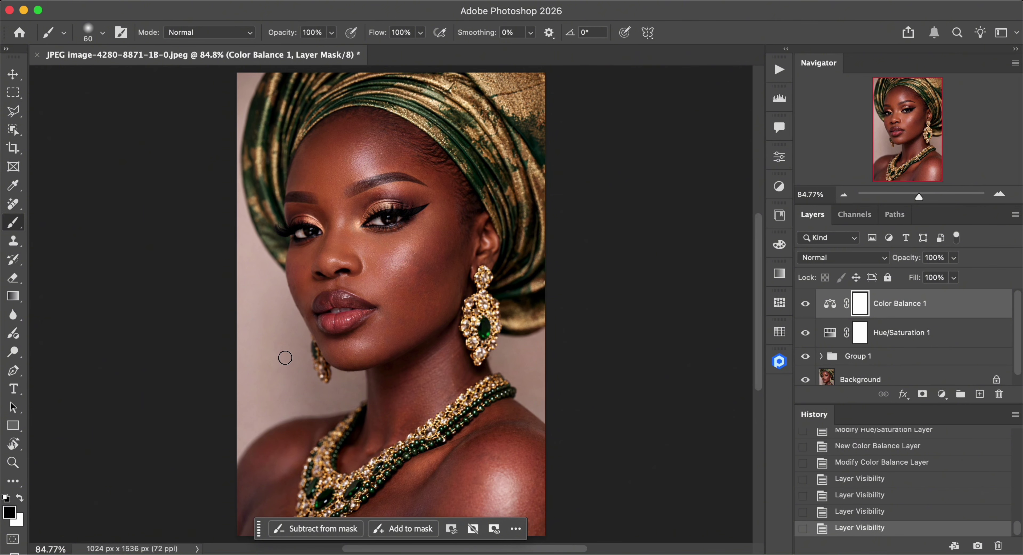
Stamp all visible layers onto a new top layer and open it in the Camera Raw Filter
key("super+alt+shift+e")
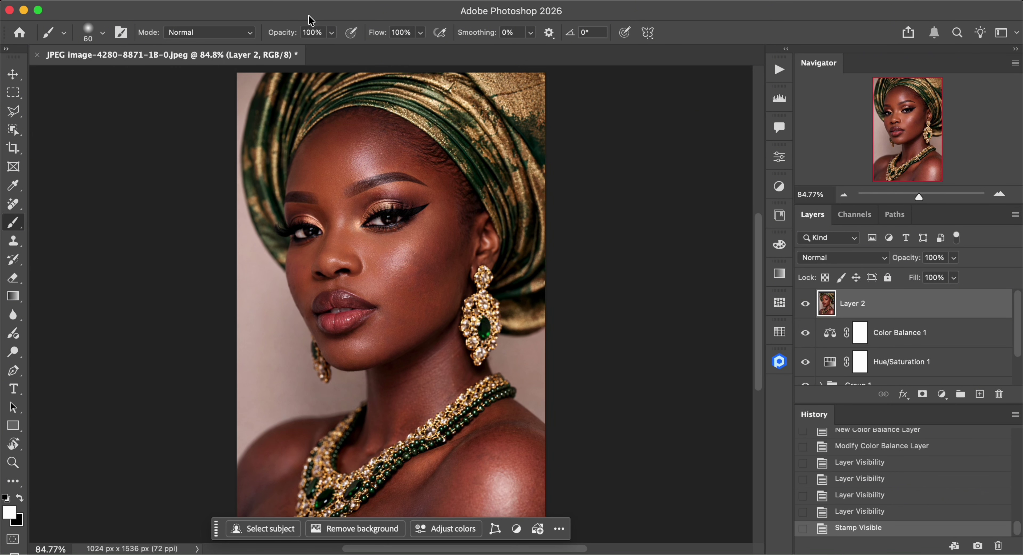
left_click(355, 1)
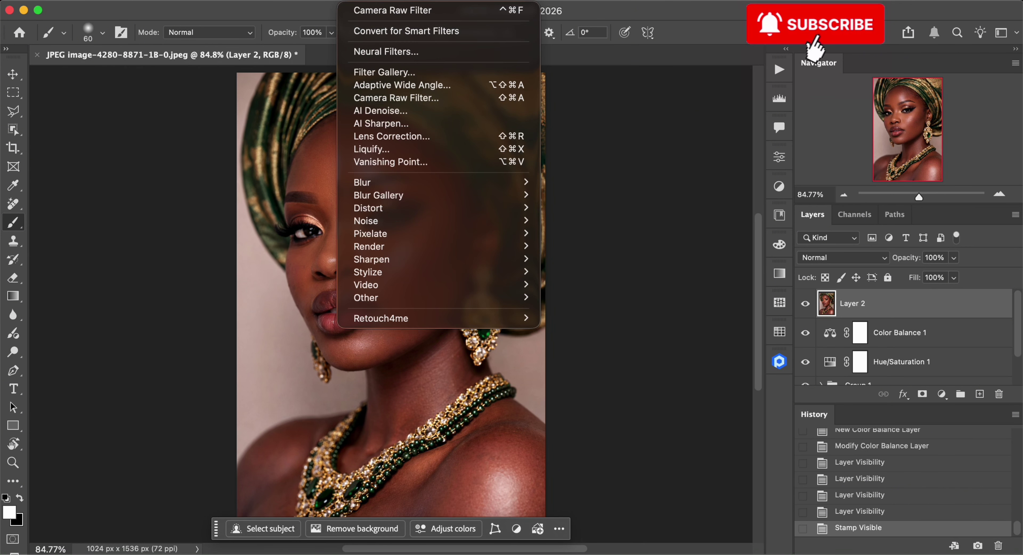
left_click(407, 99)
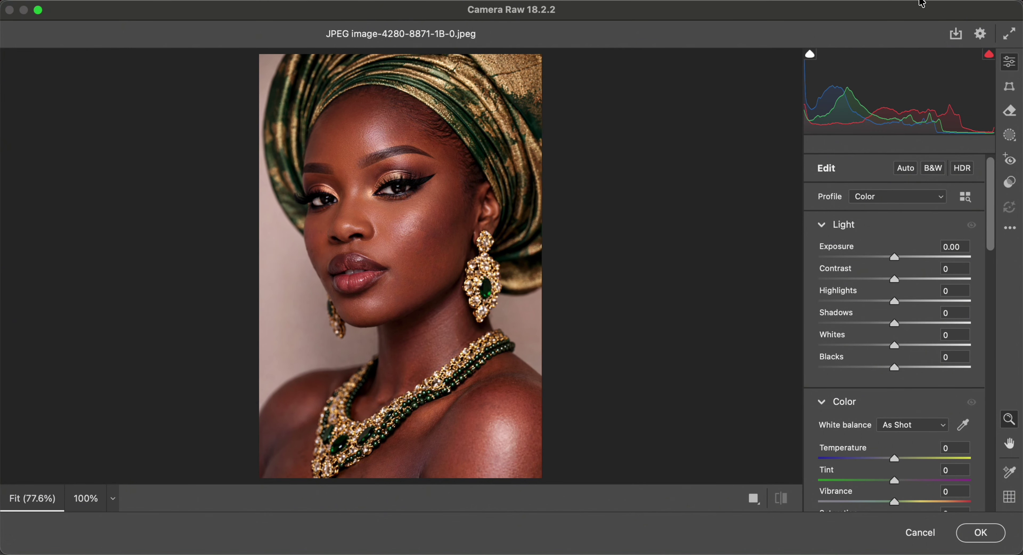
Create a Background mask and brush over the headwrap's upper-right area at size 18 to subtract it from the mask
left_click(1010, 140)
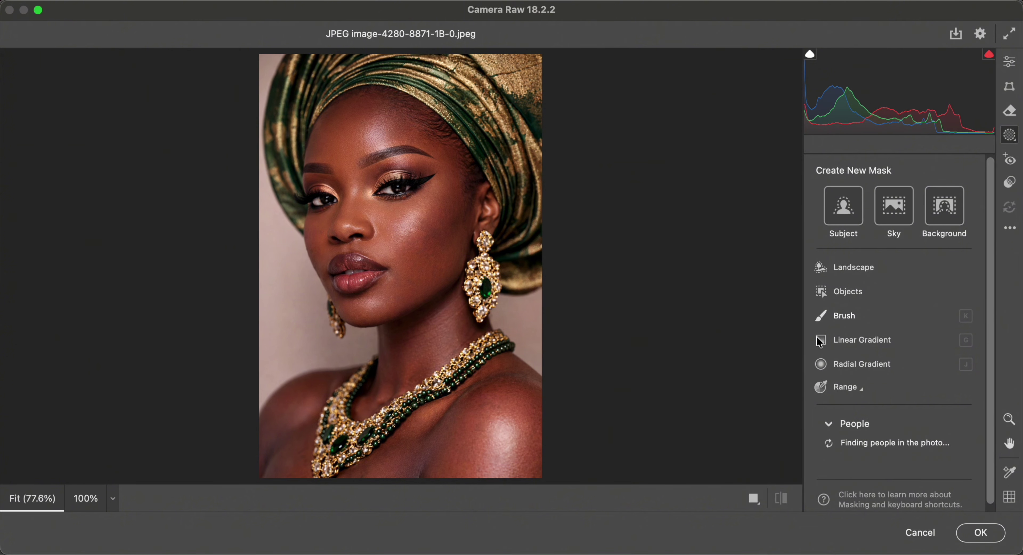
left_click(944, 207)
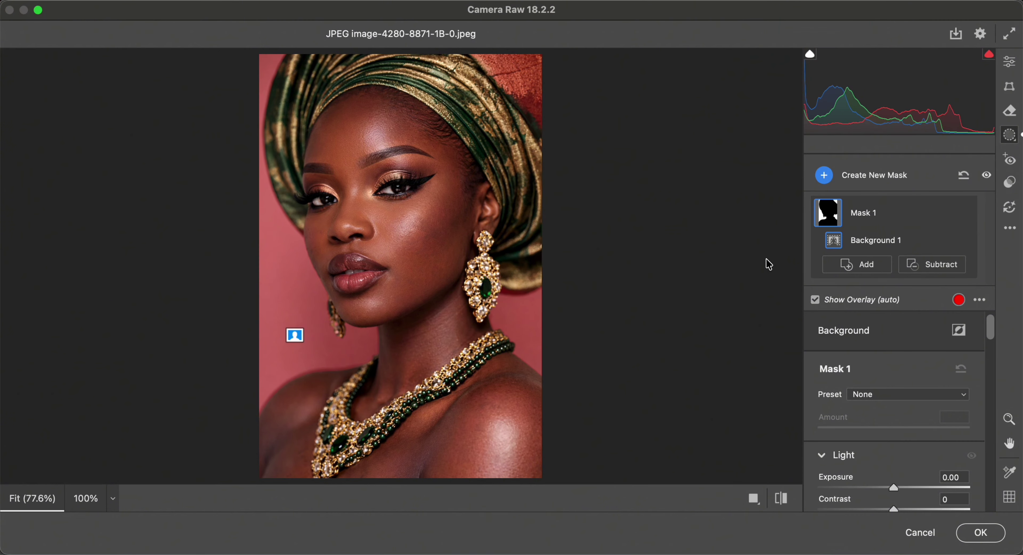
left_click(941, 271)
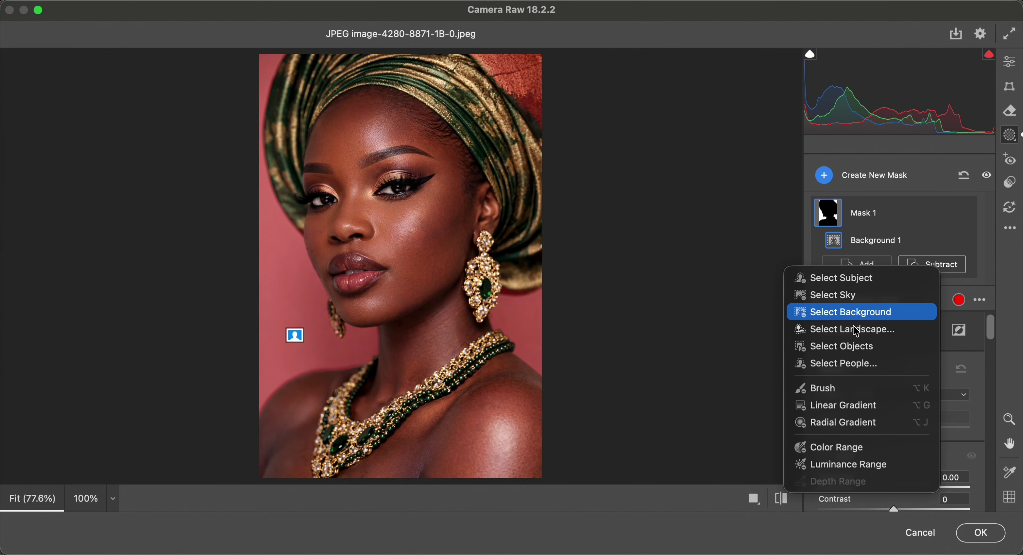
left_click(832, 389)
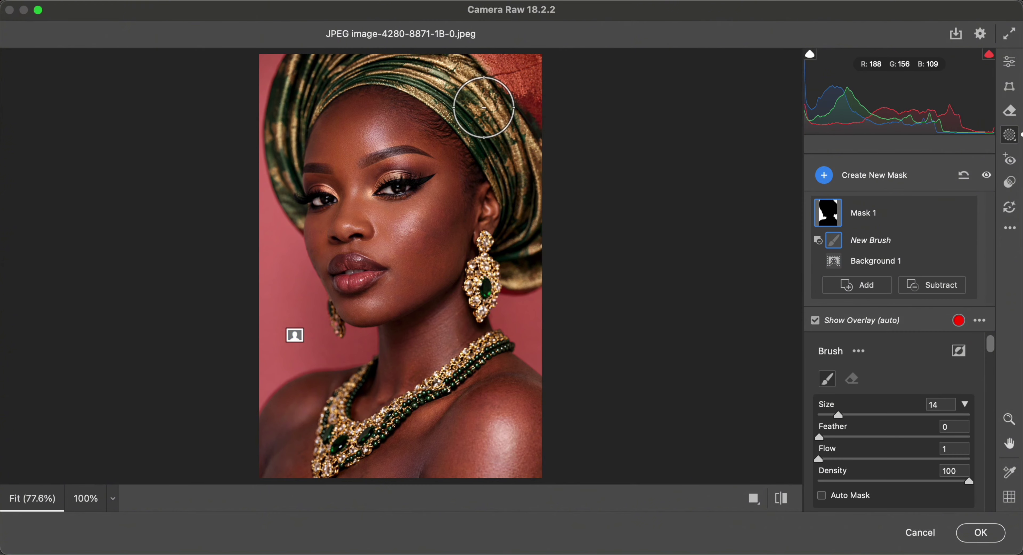
key("bracketright")
key("bracketright")
mouse_move(530, 130)
left_mouse_down()
mouse_move(531, 84)
mouse_move(479, 65)
left_mouse_up()
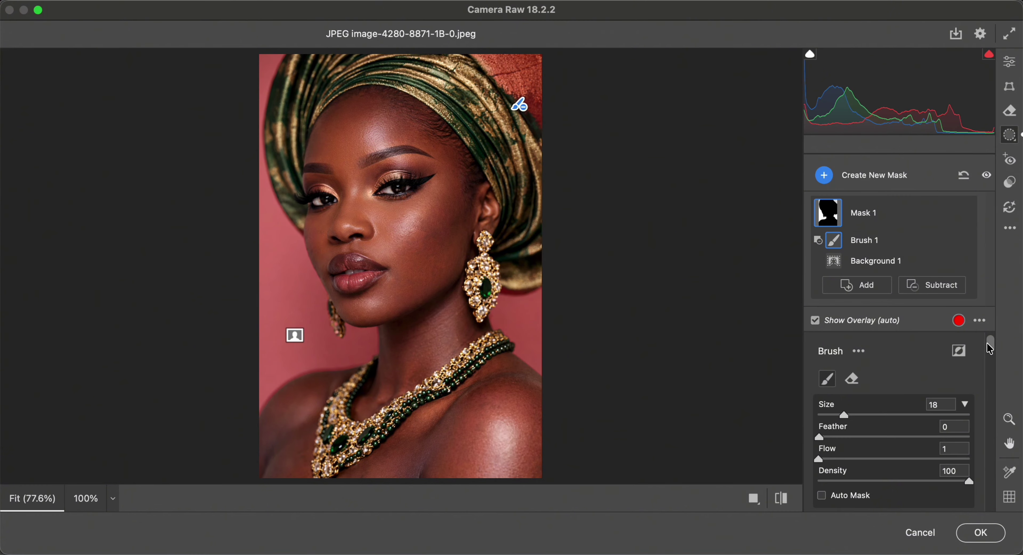
Set the background mask's saturation to -100 to turn the backdrop neutral gray
left_click_drag(990, 347, 980, 384)
scroll(913, 417, "down", 10)
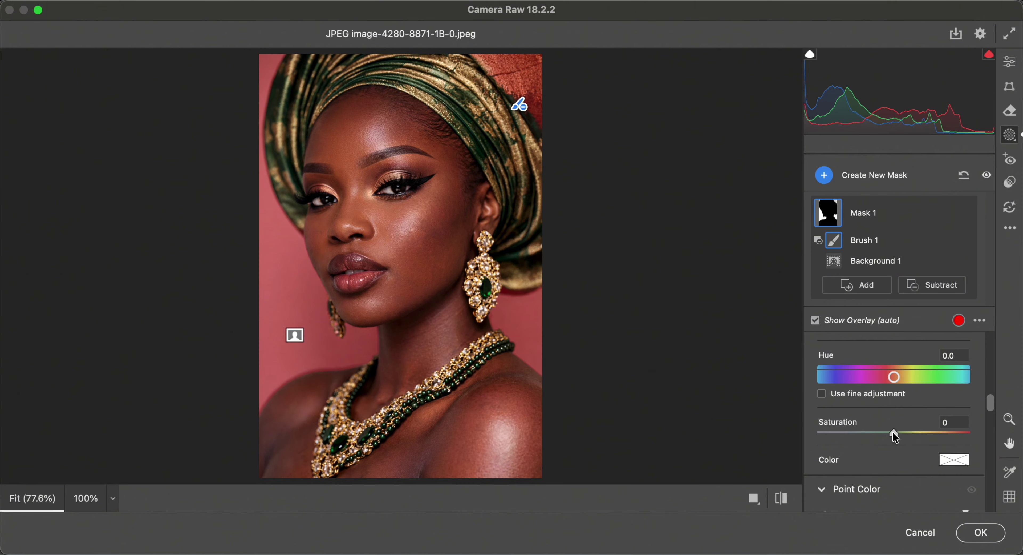
left_click_drag(894, 434, 811, 437)
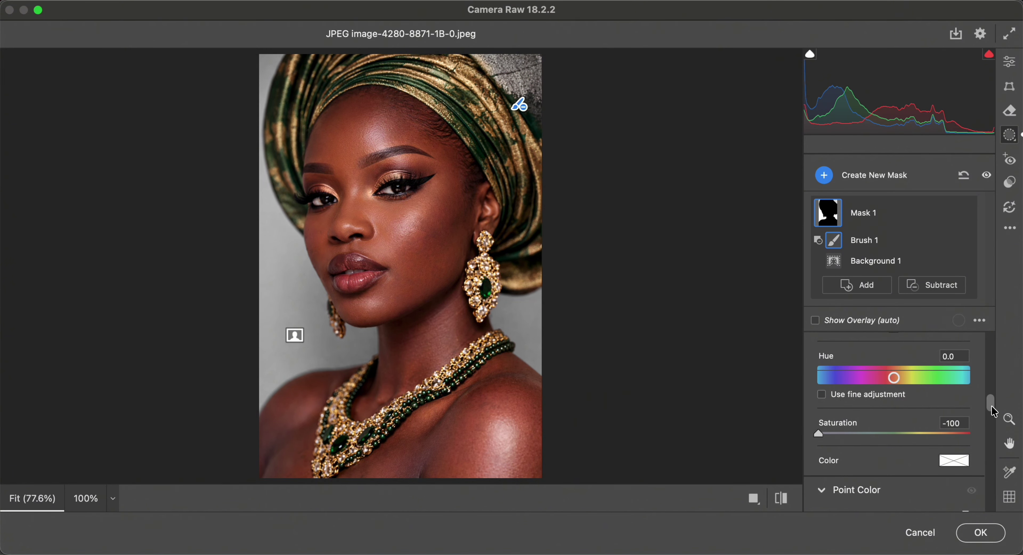
Apply exposure +0.20, whites +12 and contrast +10 to the background mask, and compare the filtered layer hidden and shown
left_click_drag(991, 406, 942, 390)
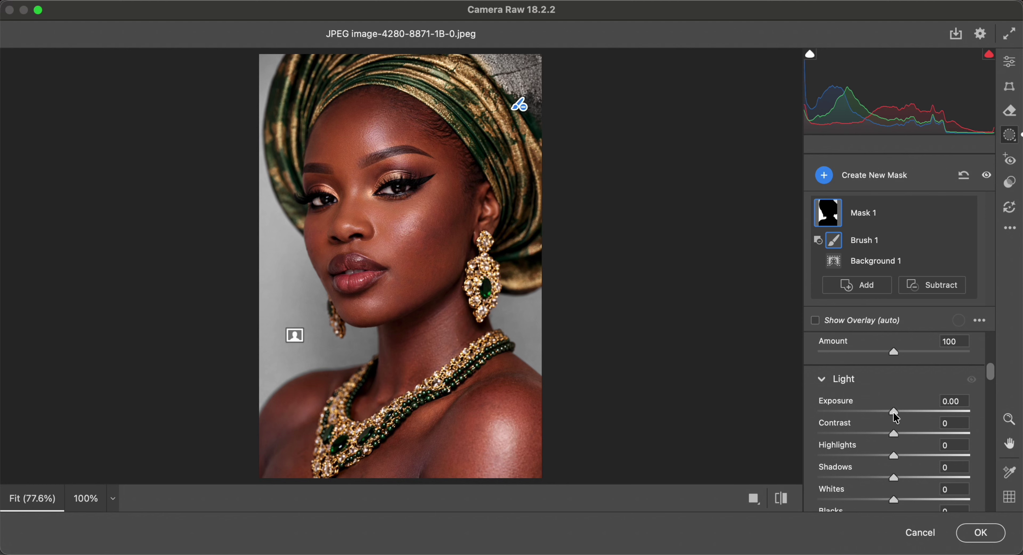
left_click_drag(894, 413, 897, 413)
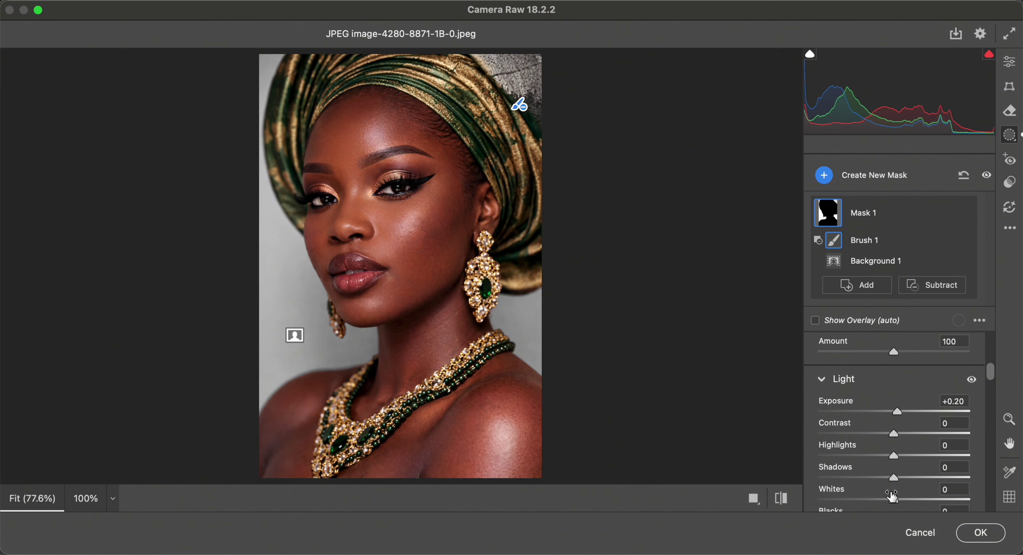
left_click_drag(893, 499, 902, 500)
left_click_drag(894, 433, 902, 433)
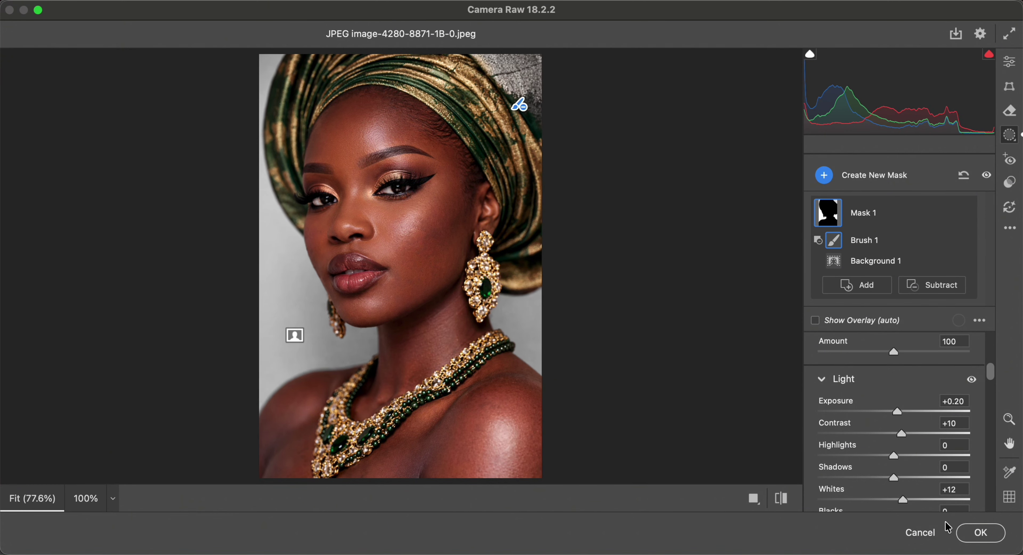
left_click(988, 536)
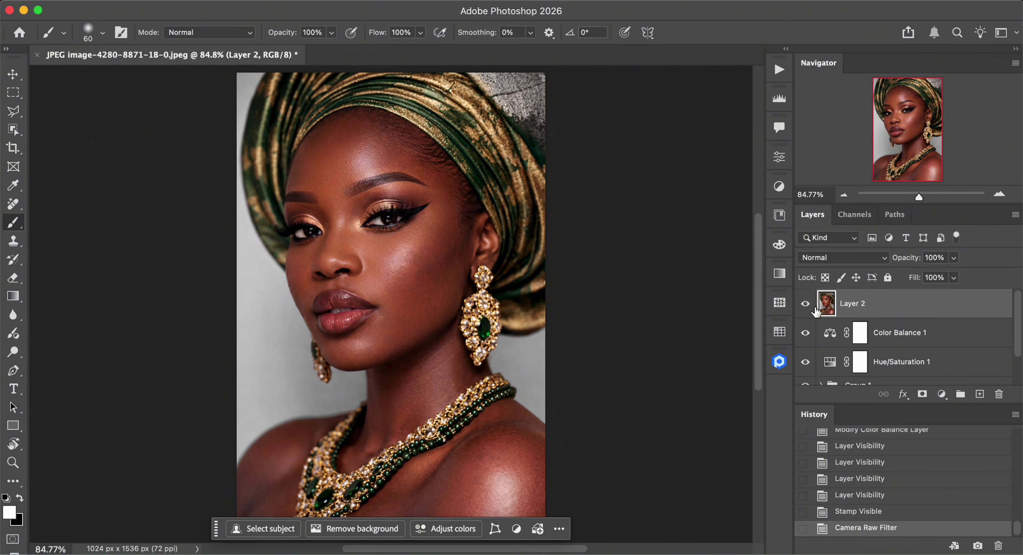
left_click(805, 303)
left_click(805, 304)
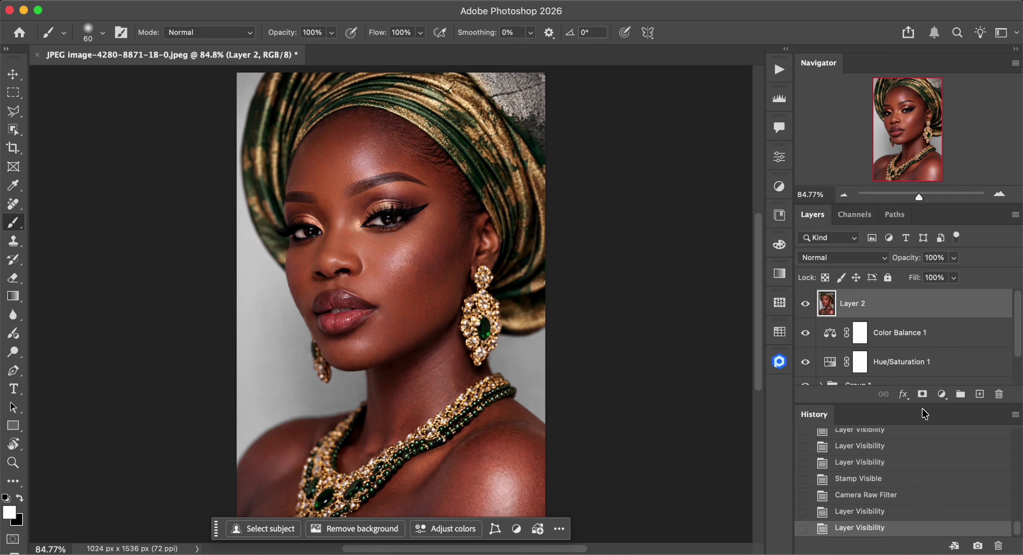
Add a layer mask to Layer 2 and paint black with a 300 px brush over the headwrap's upper-right area to restore its color
left_click(922, 393)
key("x")
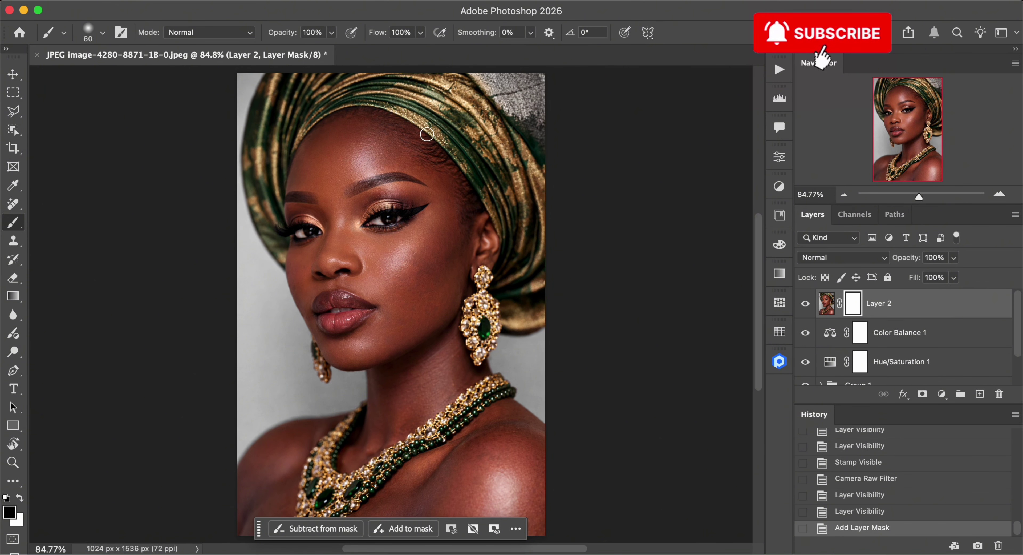
key("bracketright")
key("bracketright")
key("bracketright")
key("bracketright")
key("bracketright")
key("bracketright")
key("bracketright")
key("bracketright")
key("bracketright")
key("bracketright")
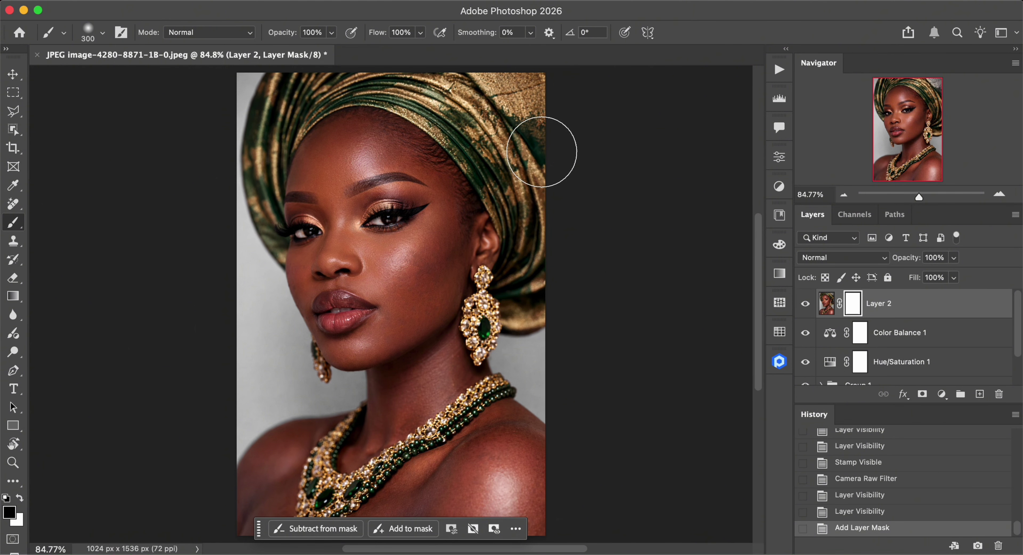
left_click(493, 73)
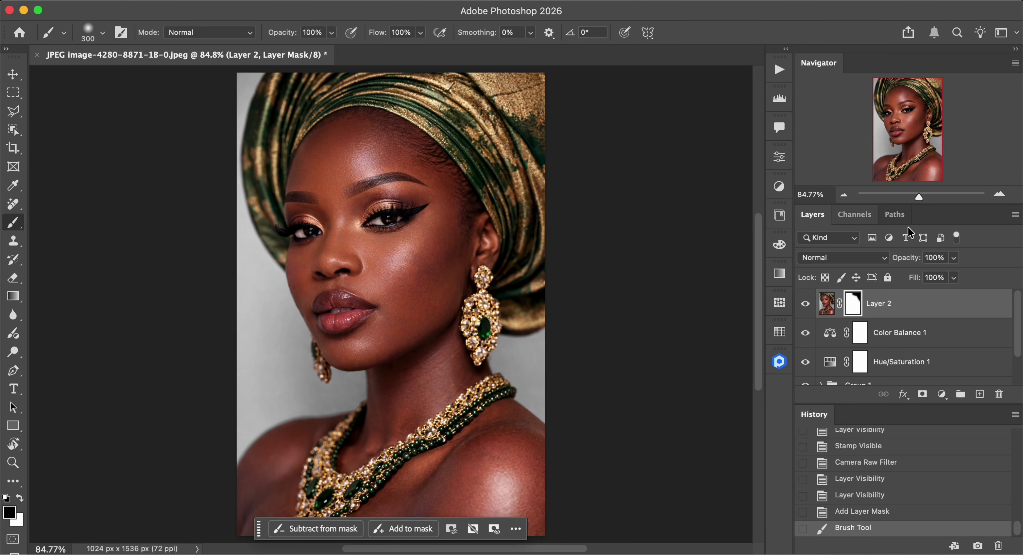
Group Layer 2, both adjustment layers and Group 1 together above the Background layer
scroll(915, 318, "down", 1)
left_click(909, 352, "shift")
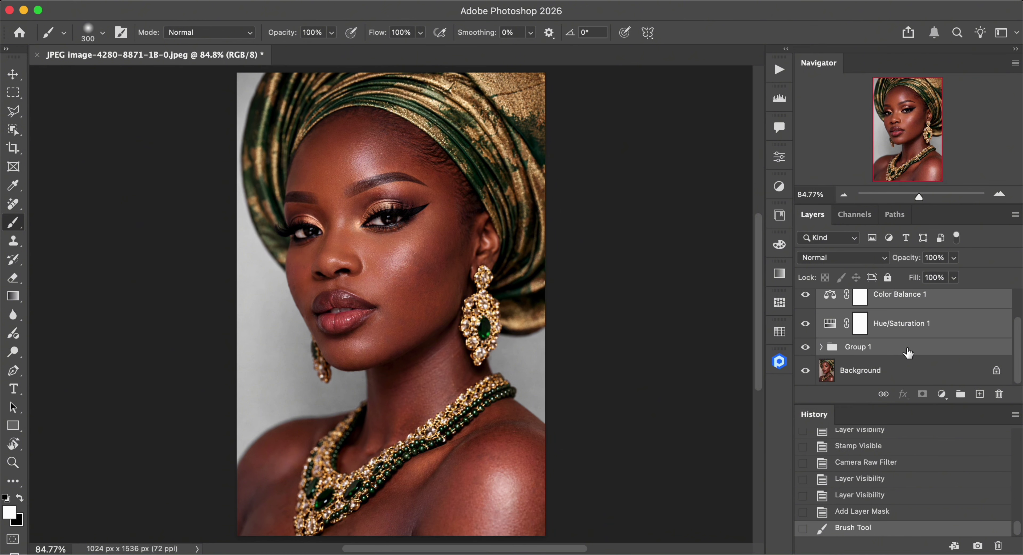
key("ctrl+g")
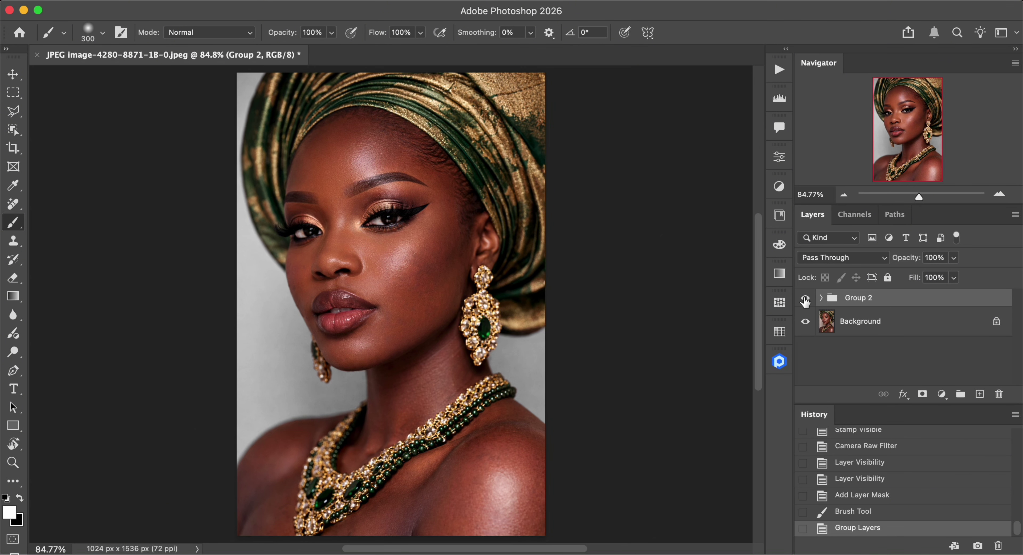
Compare the original portrait with the finished edit by repeatedly hiding and showing Group 2
left_click(805, 298)
left_click(804, 300)
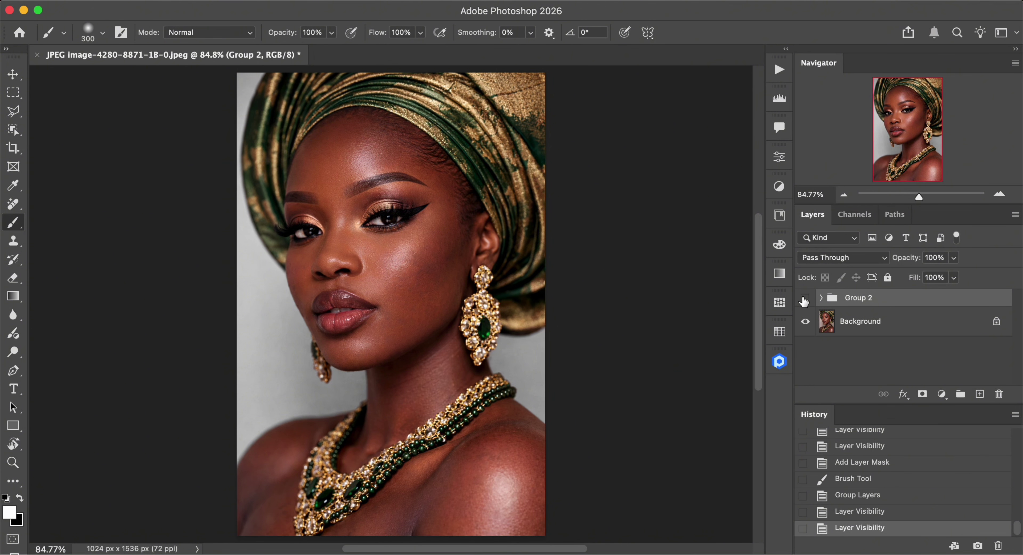
left_click(805, 299)
left_click(804, 299)
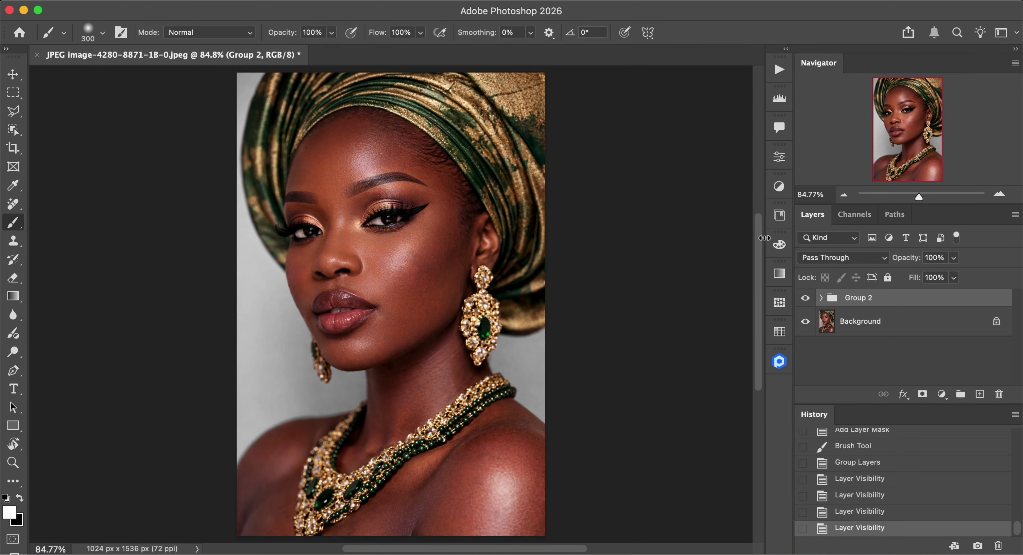
Open the Retouch4me panel to review its retouching options
left_click(782, 361)
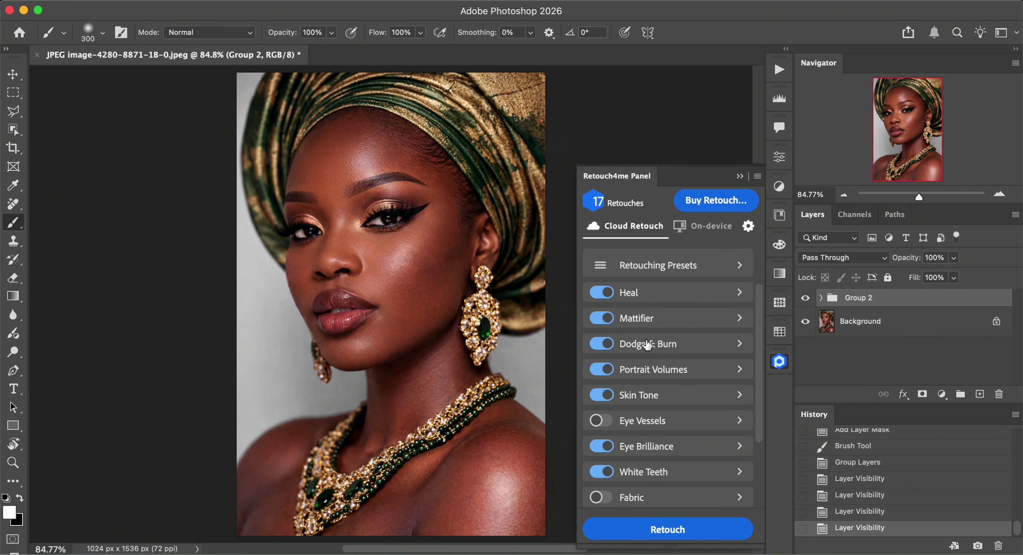